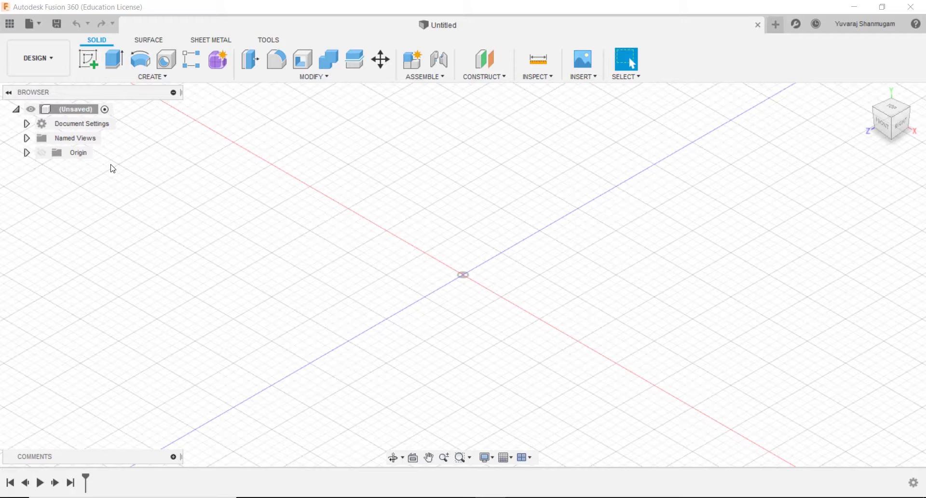
Step: Check the workspace list and document unit settings without changing anything
click(27, 57)
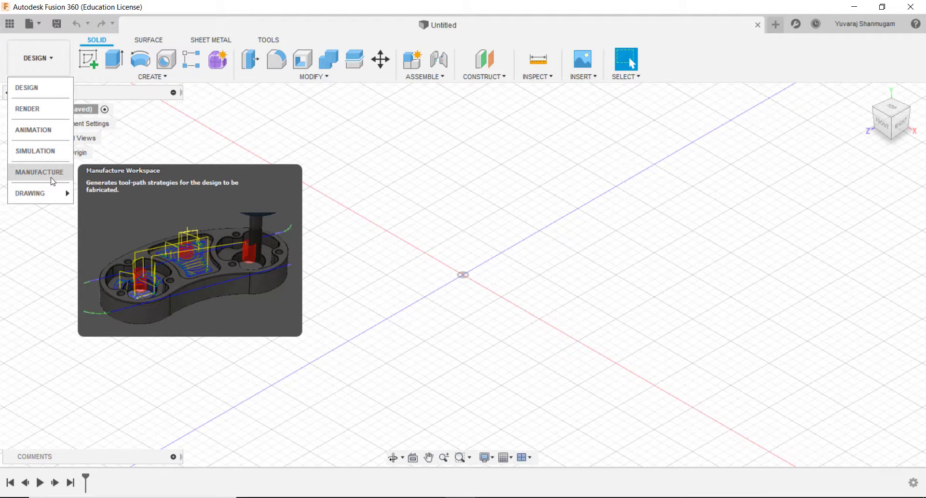
click(352, 137)
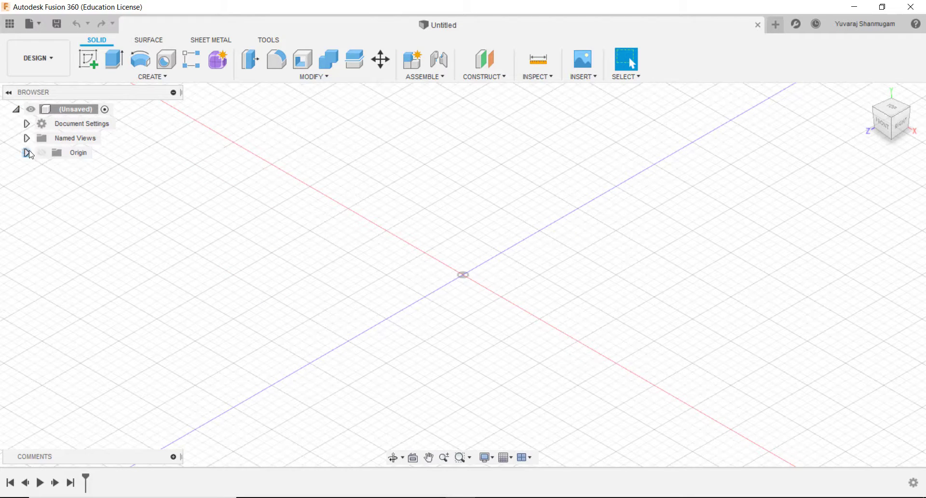
click(26, 124)
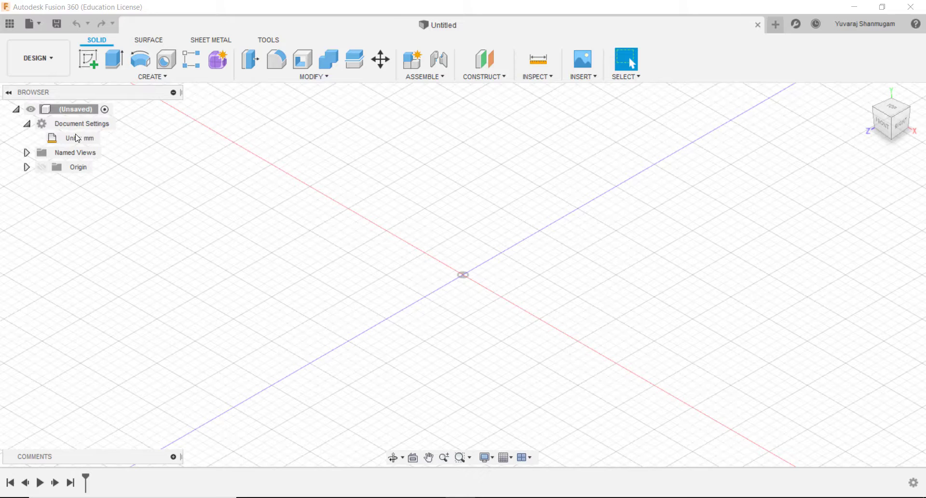
click(27, 123)
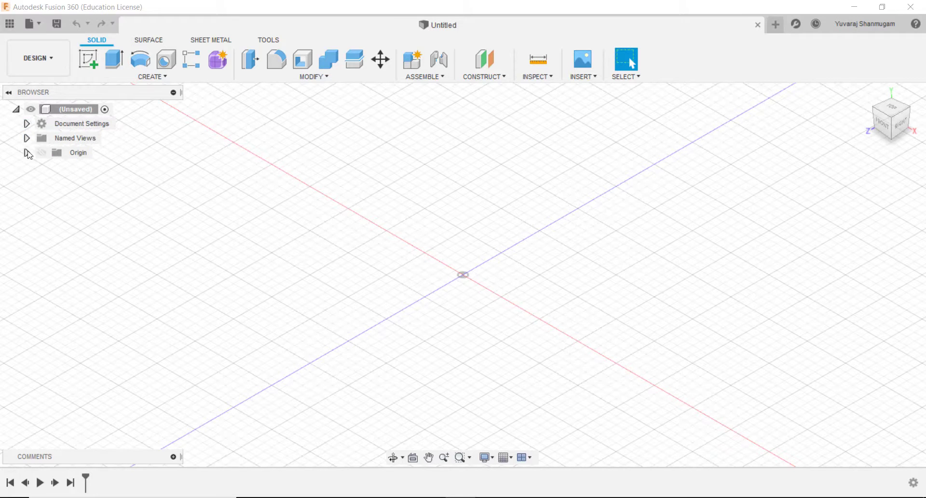
Step: Start a sketch on the XZ plane with the Center Rectangle tool
click(44, 153)
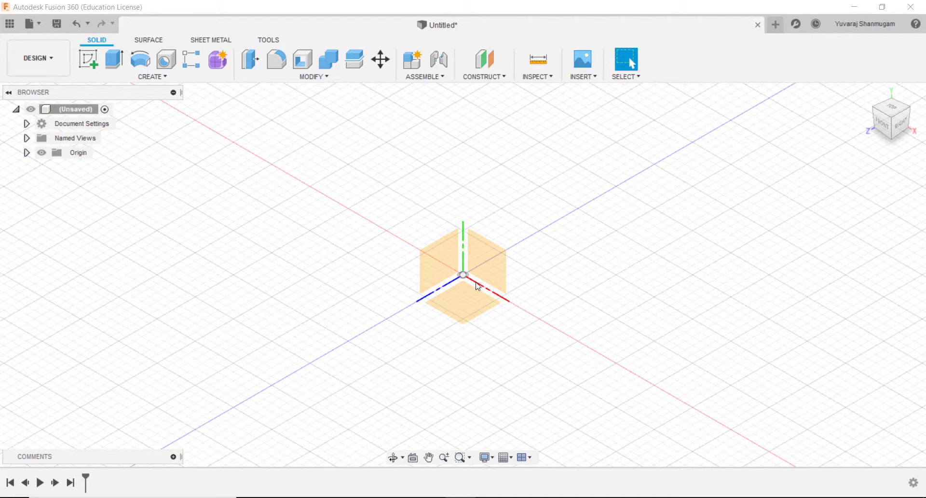
click(458, 306)
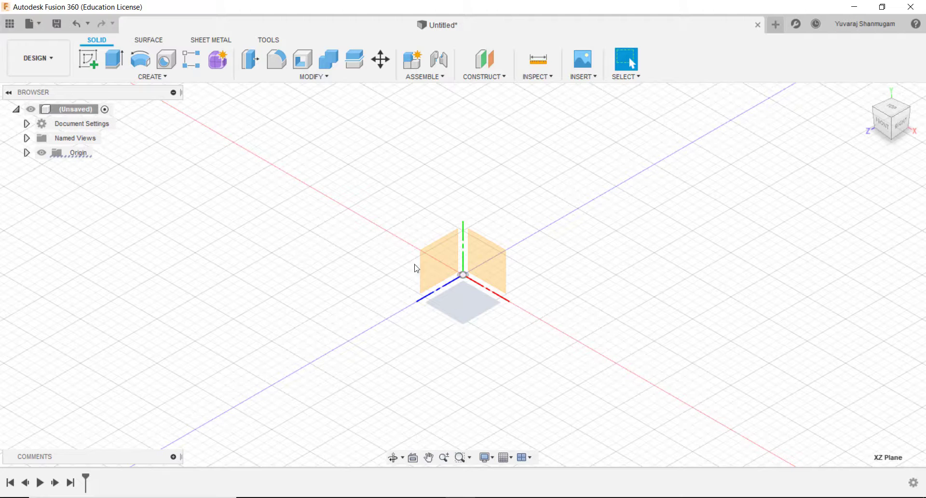
click(96, 67)
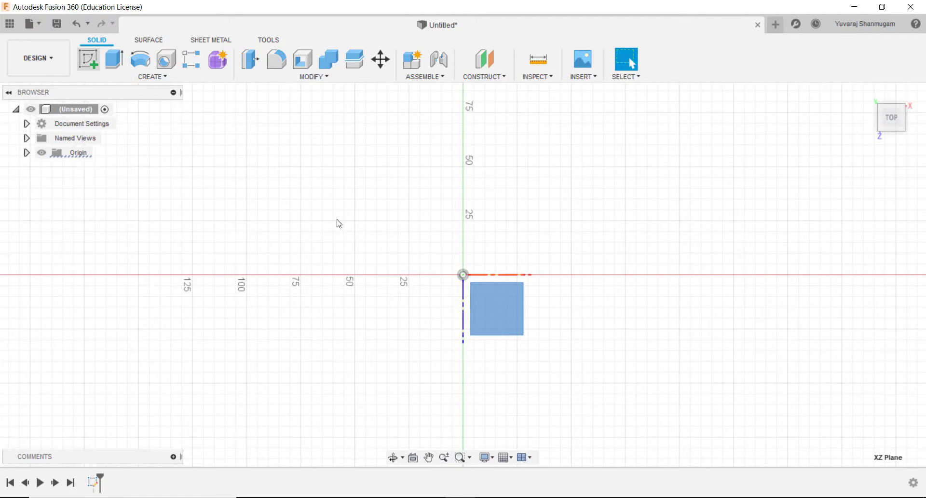
click(150, 78)
mouse_move(103, 104)
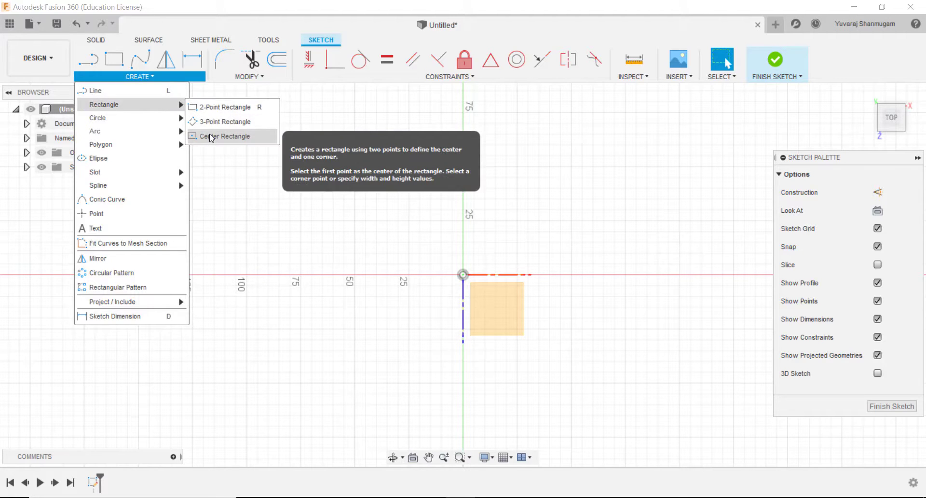
click(219, 136)
Step: Draw a 75 × 100 mm rectangle centred on the origin and finish the sketch
click(462, 274)
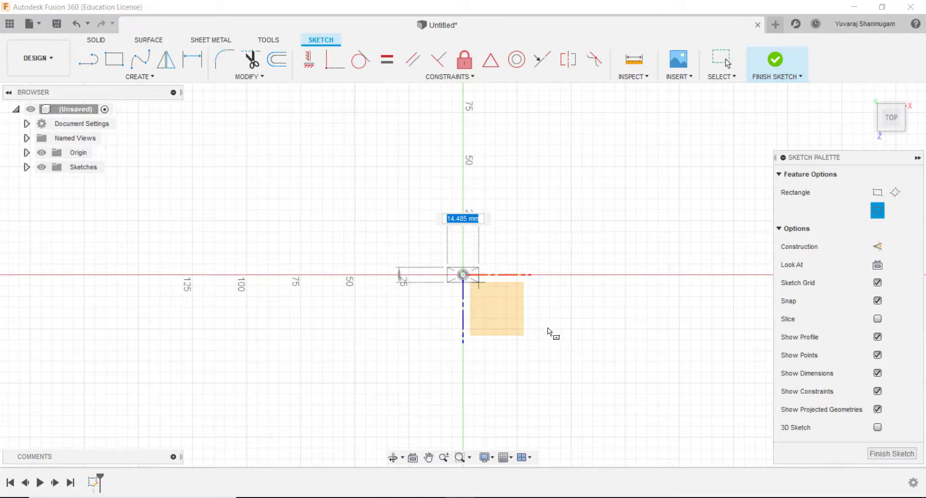
text(75)
key(Tab)
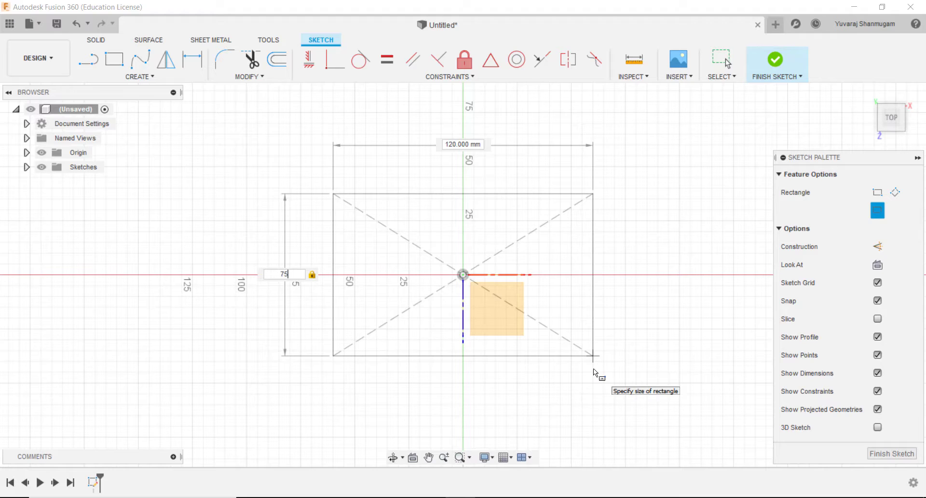
text(100)
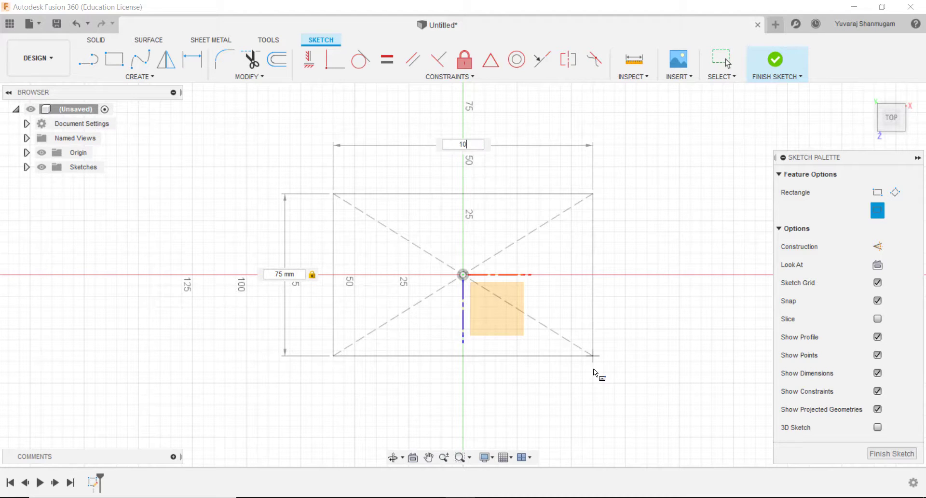
key(Return)
key(Escape)
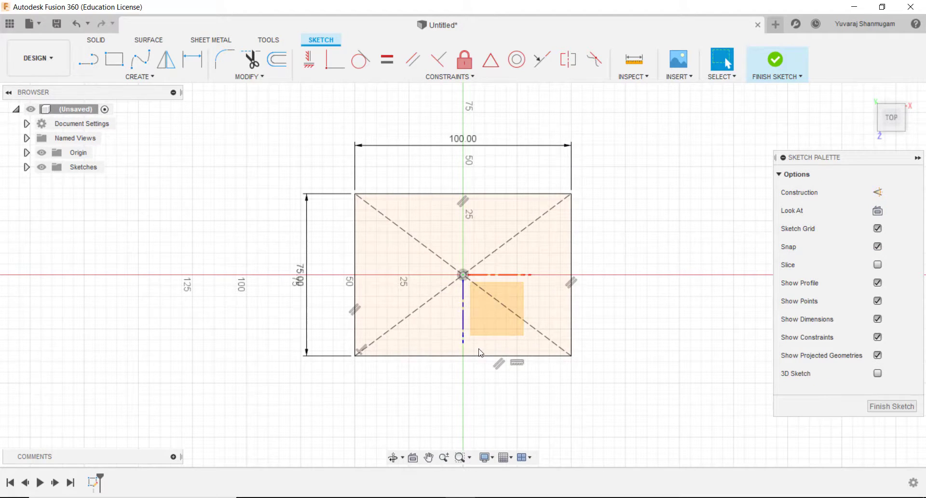
click(482, 356)
click(774, 70)
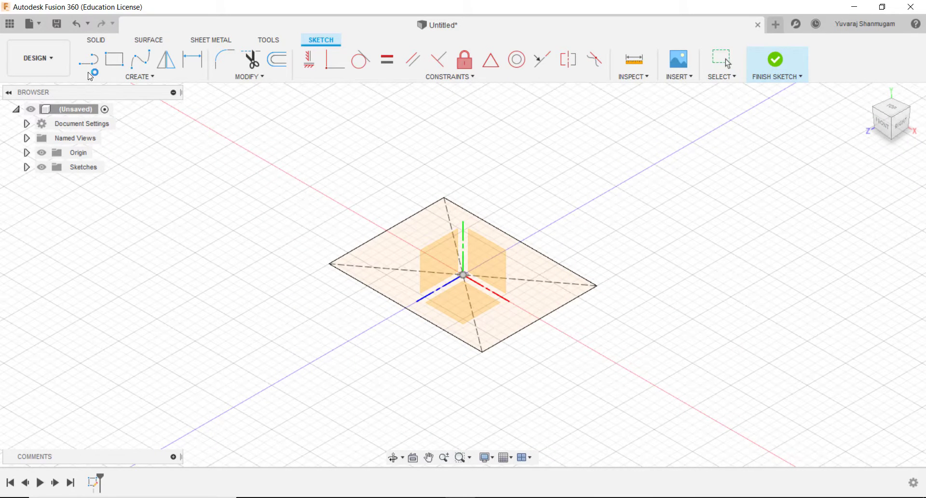
Step: Extrude the rectangle profile 15 mm into a new solid body
click(114, 61)
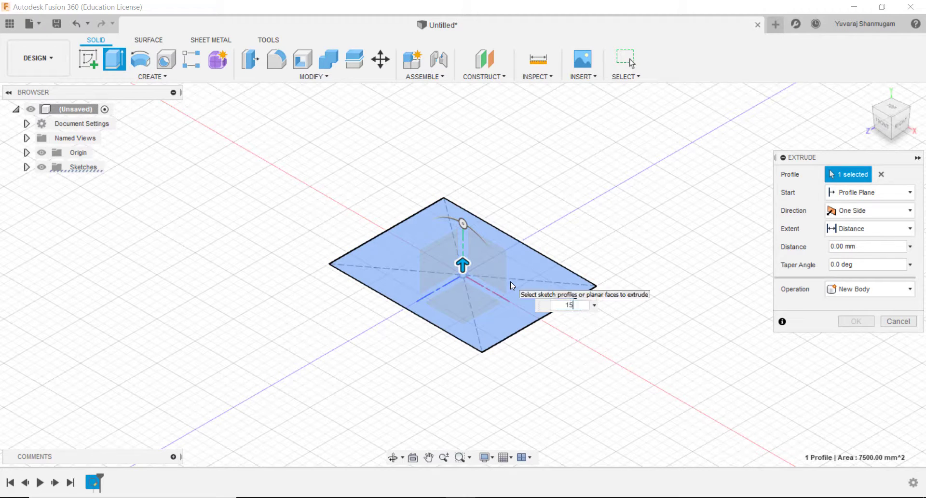
text(15)
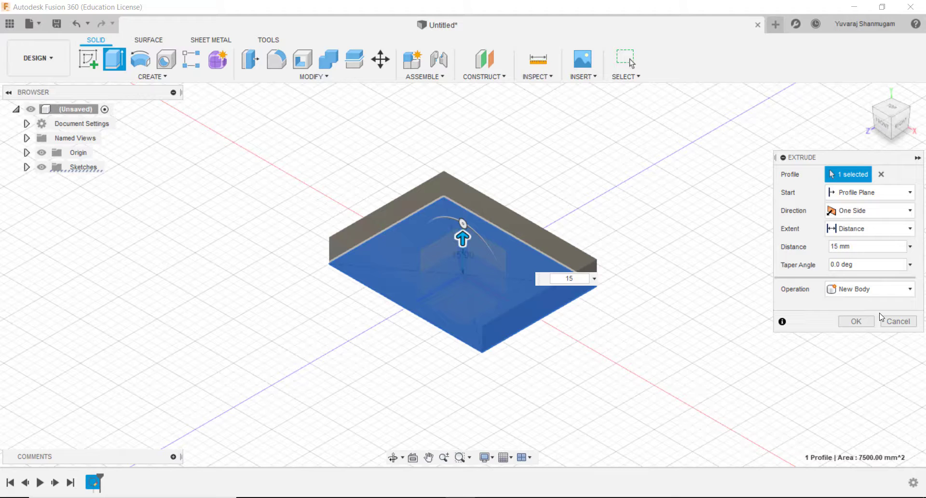
click(864, 323)
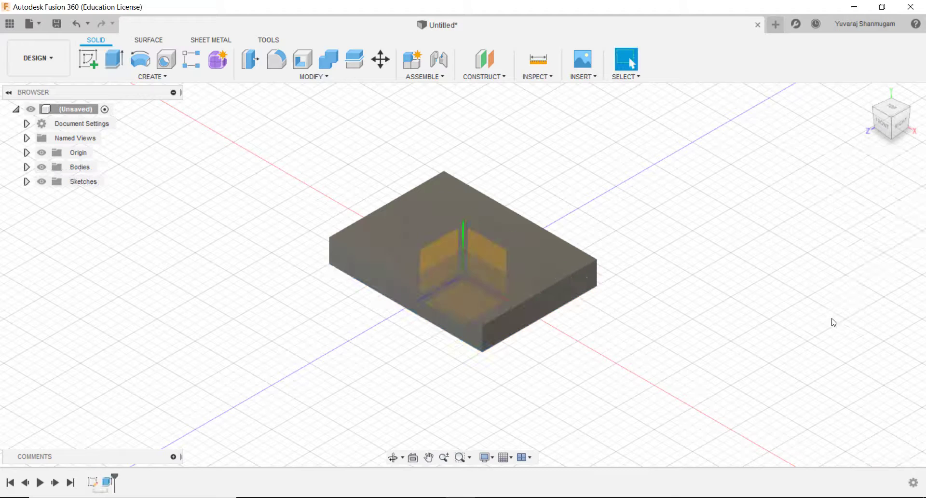
Step: Fillet all four vertical corner edges of the block at a 10 mm radius
click(276, 59)
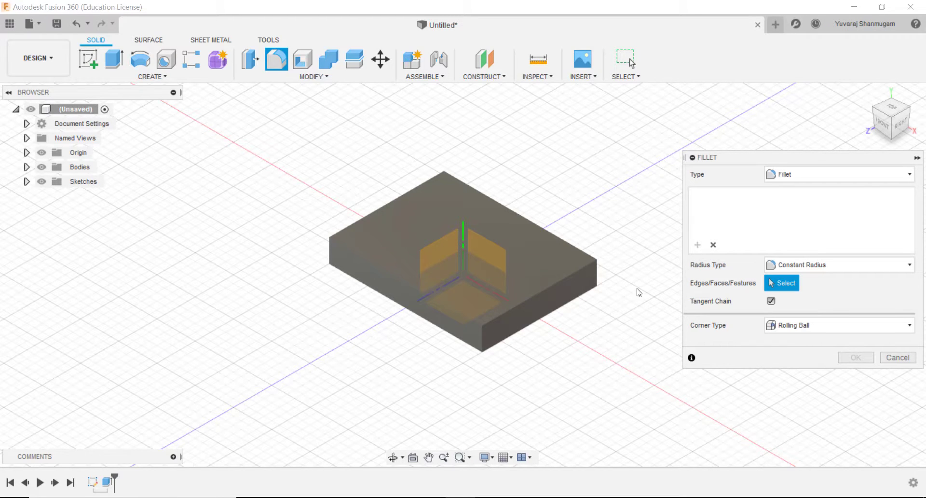
click(482, 342)
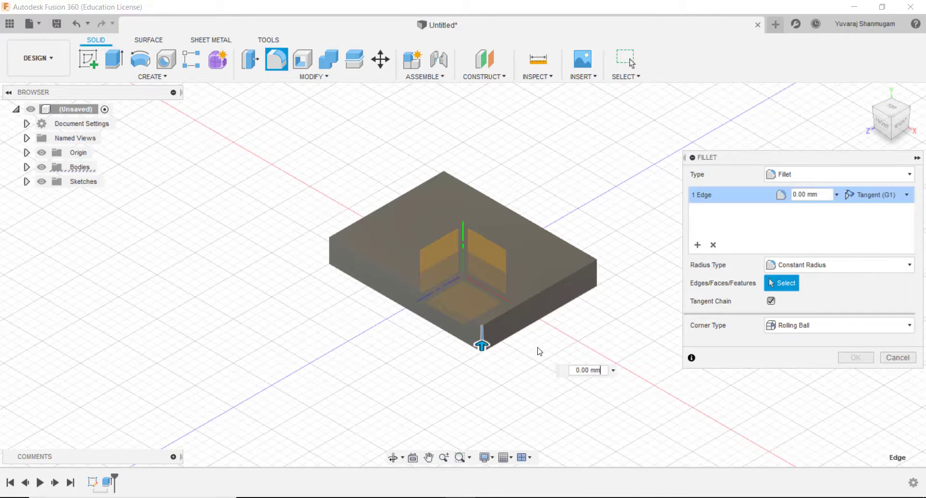
shift+middle_drag(528, 342, 508, 341)
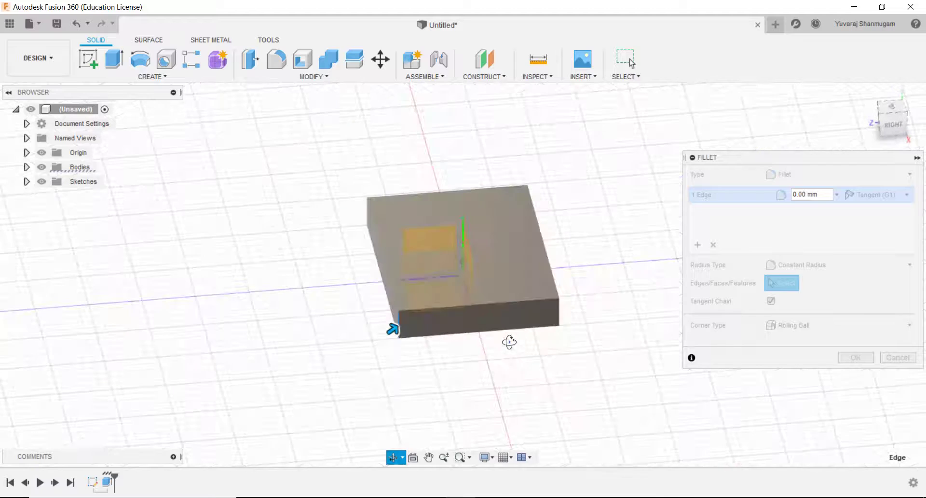
click(560, 321)
shift+middle_drag(568, 322, 531, 316)
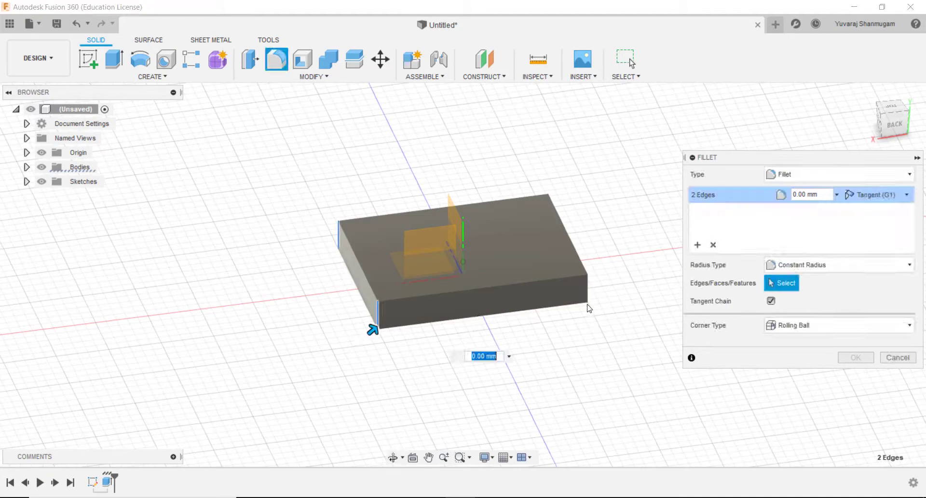
click(587, 302)
shift+middle_drag(594, 324, 468, 319)
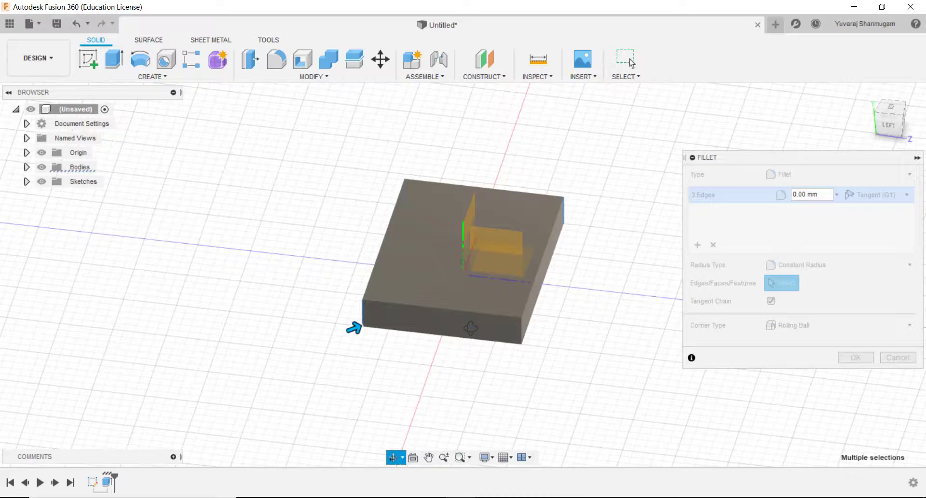
click(514, 318)
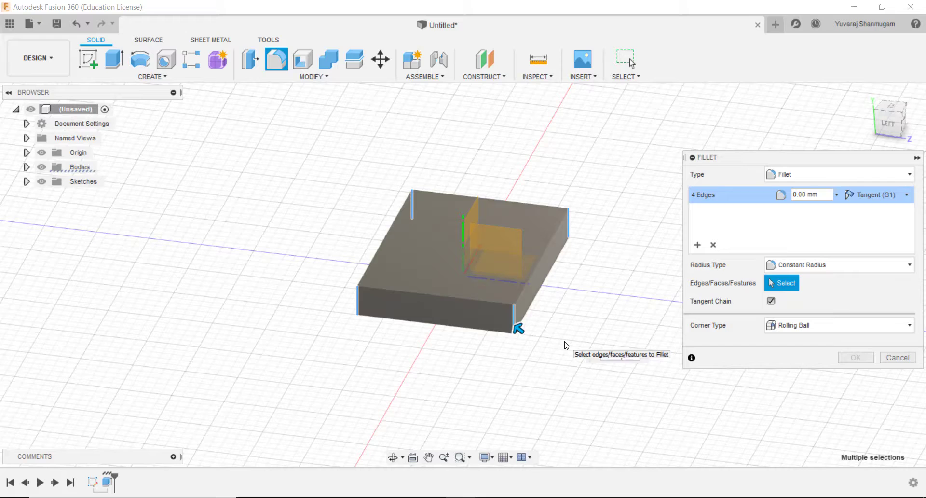
text(10)
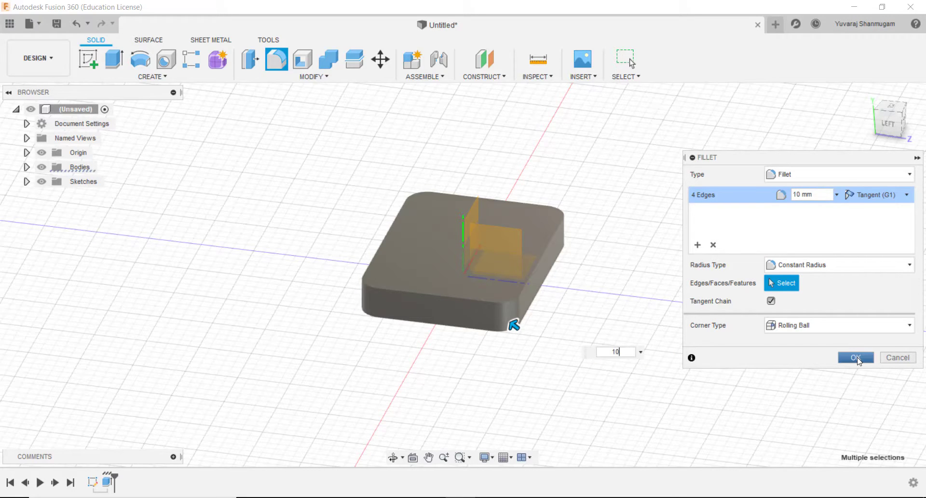
click(854, 357)
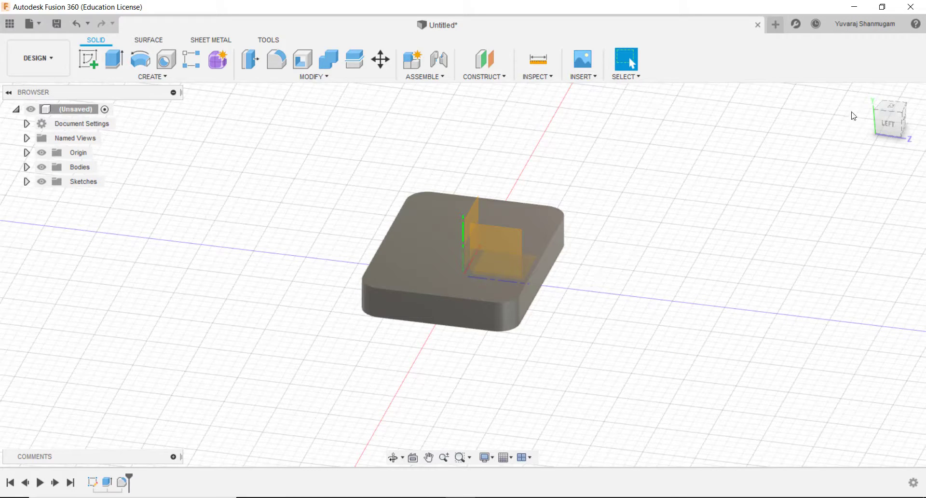
click(867, 99)
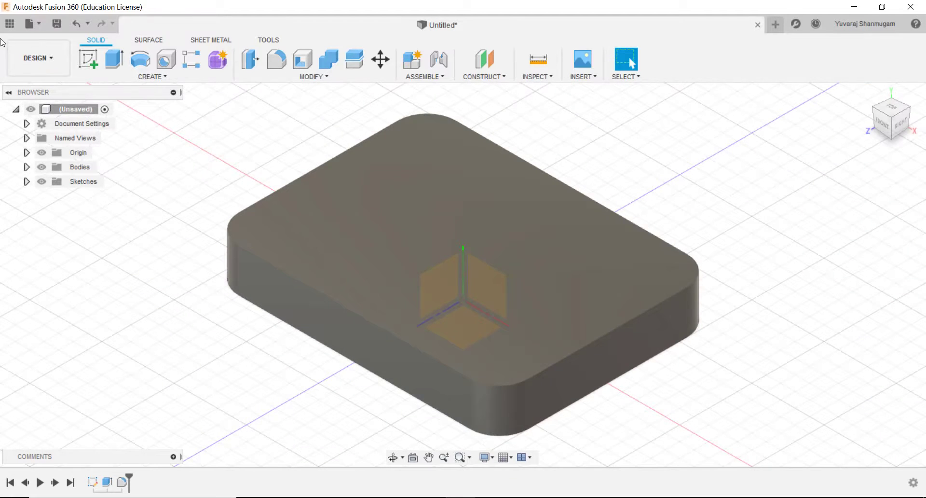
Step: Save the design as 'FACING OPERATION' in the CAM project
click(54, 25)
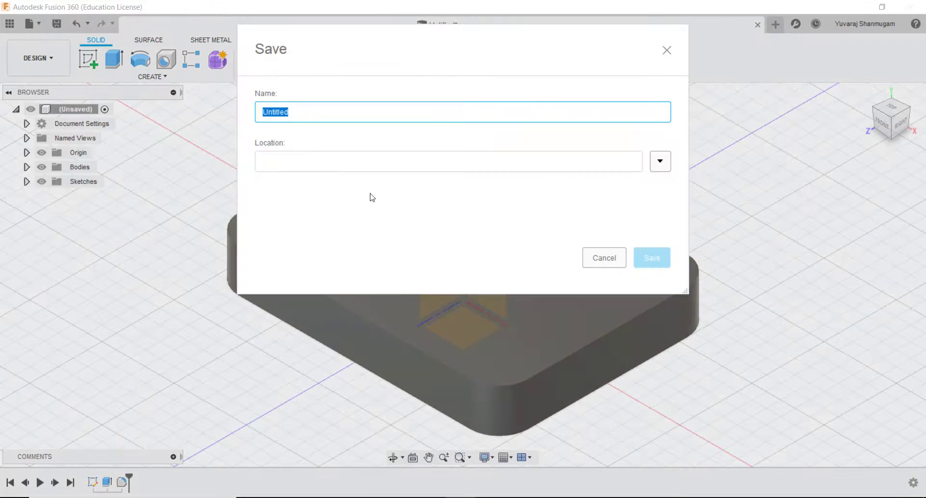
text(CA)
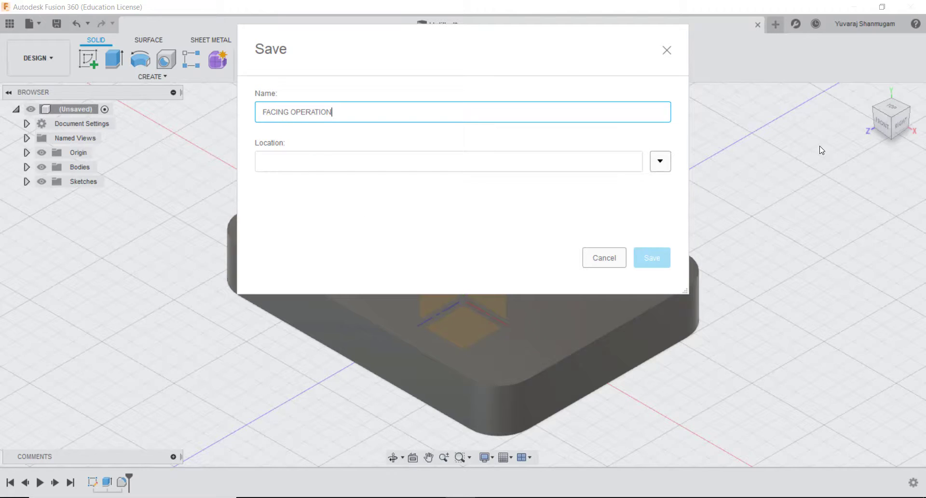
click(663, 165)
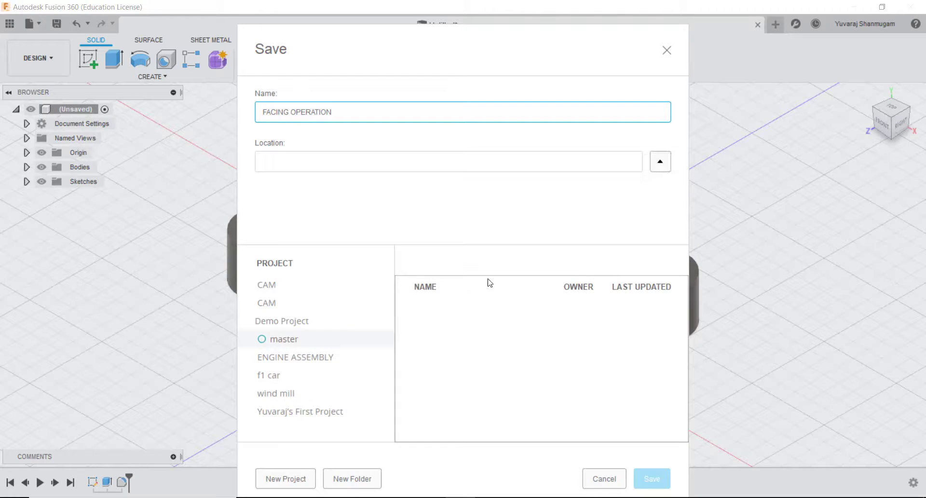
click(293, 305)
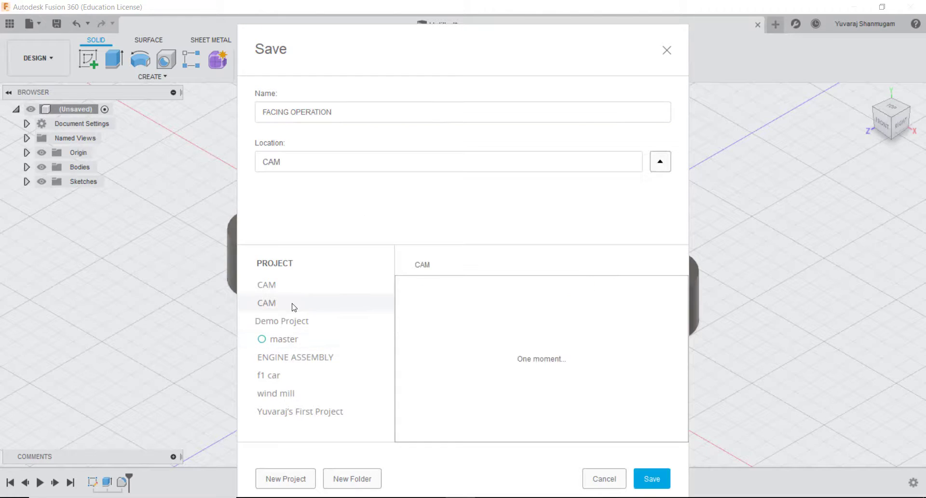
click(652, 480)
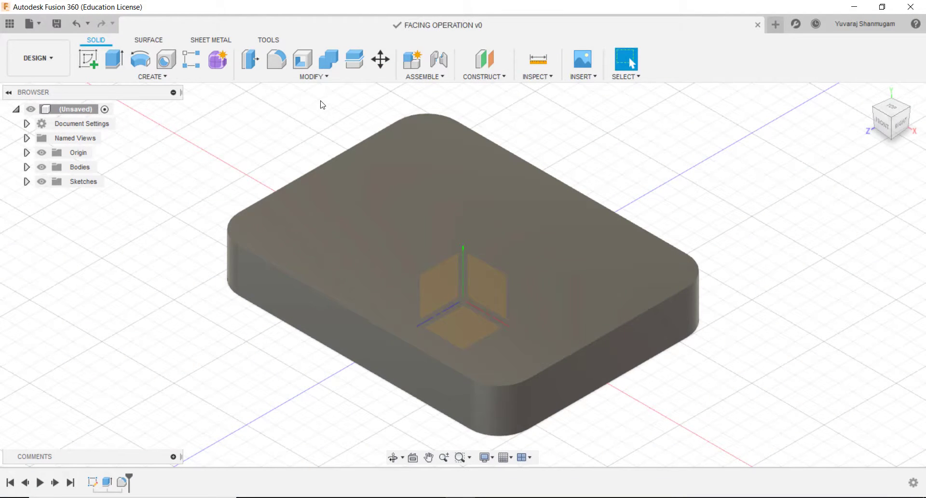
Step: Switch to the Manufacture workspace and return to the home view
click(34, 60)
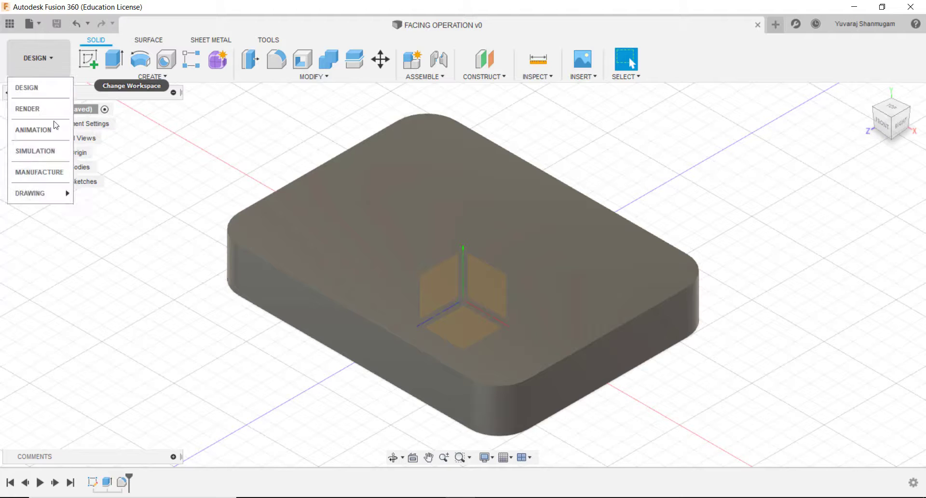
click(54, 164)
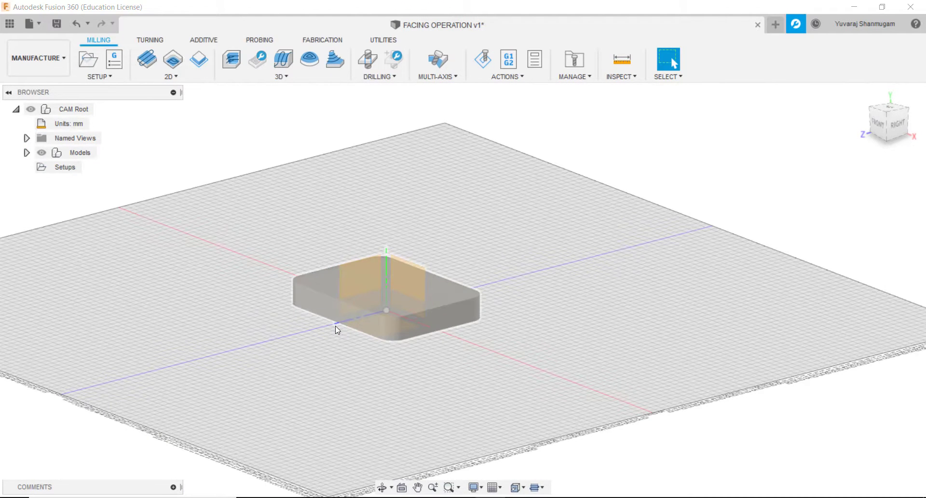
mouse_move(888, 120)
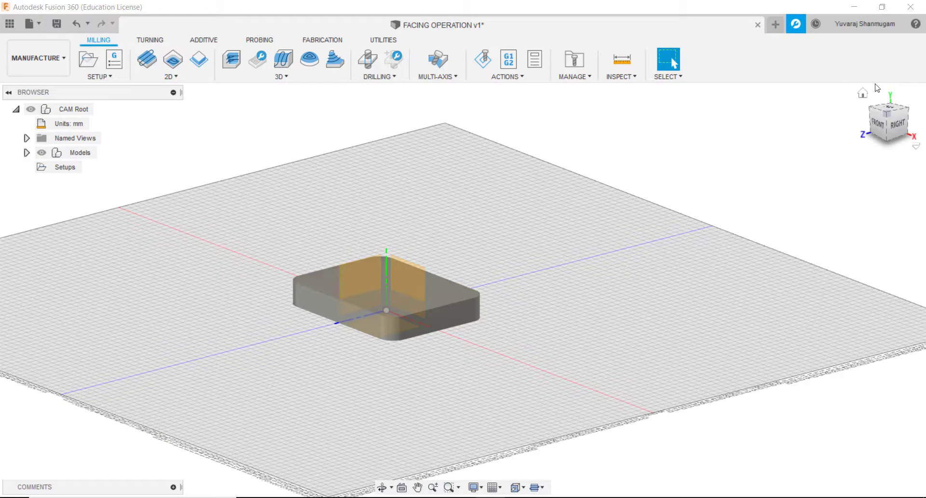
click(863, 93)
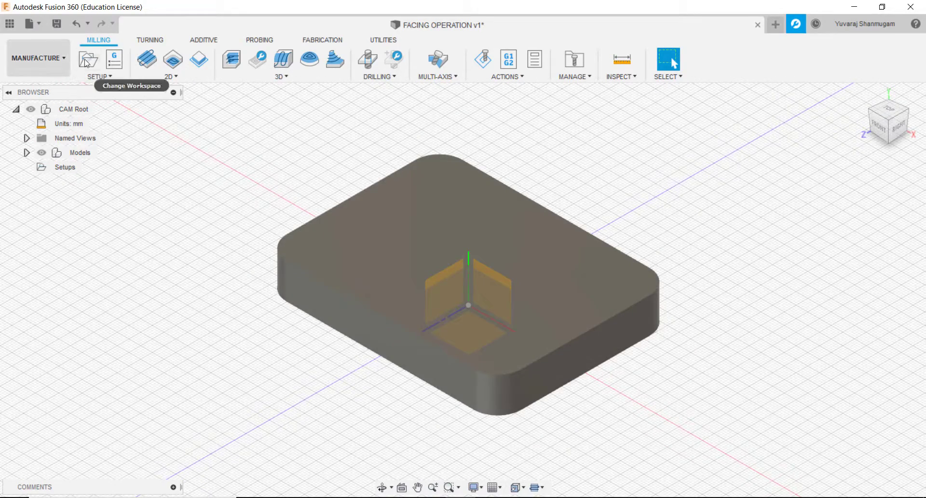
Step: Create a milling setup oriented by Z axis/plane and X axis, with Z from the block's top face
click(94, 61)
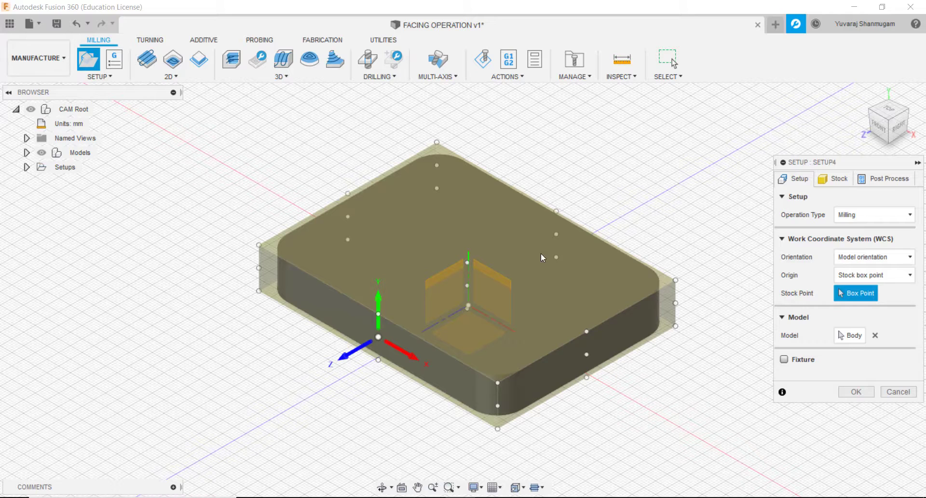
click(847, 259)
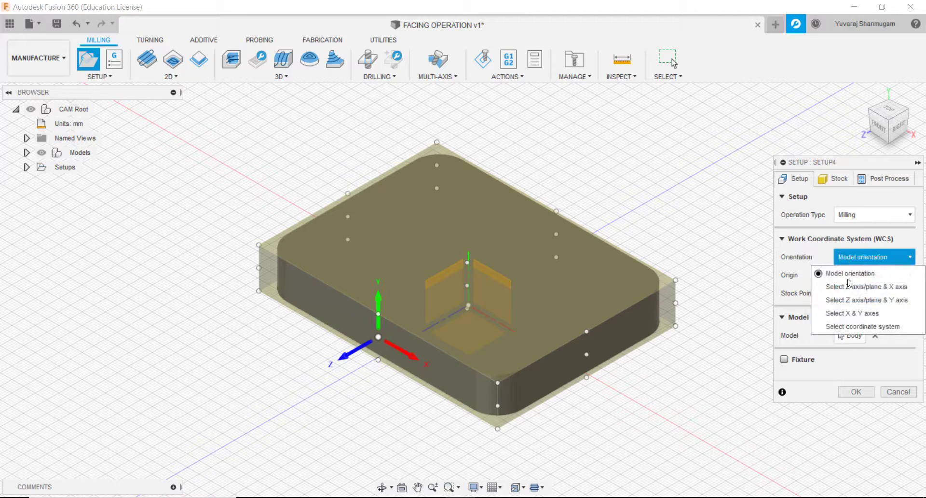
click(849, 287)
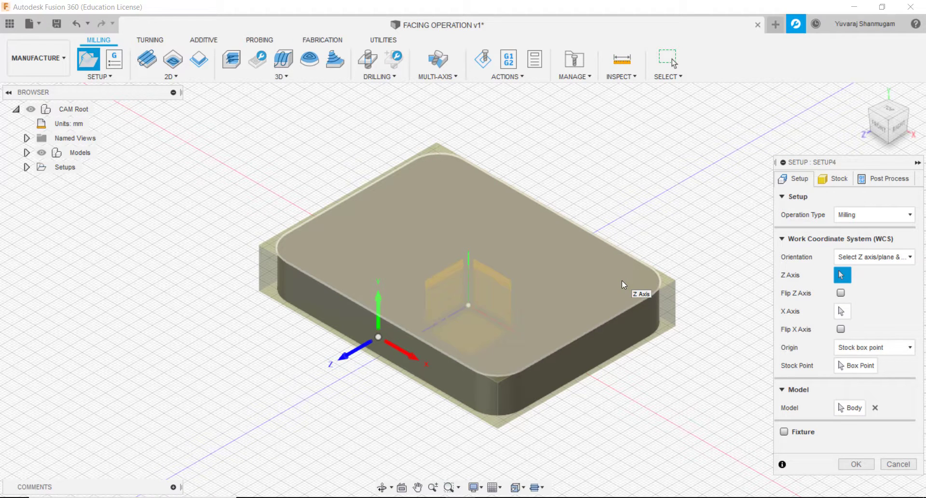
mouse_move(621, 280)
shift+middle_down()
mouse_move(515, 258)
mouse_move(534, 290)
shift+middle_up()
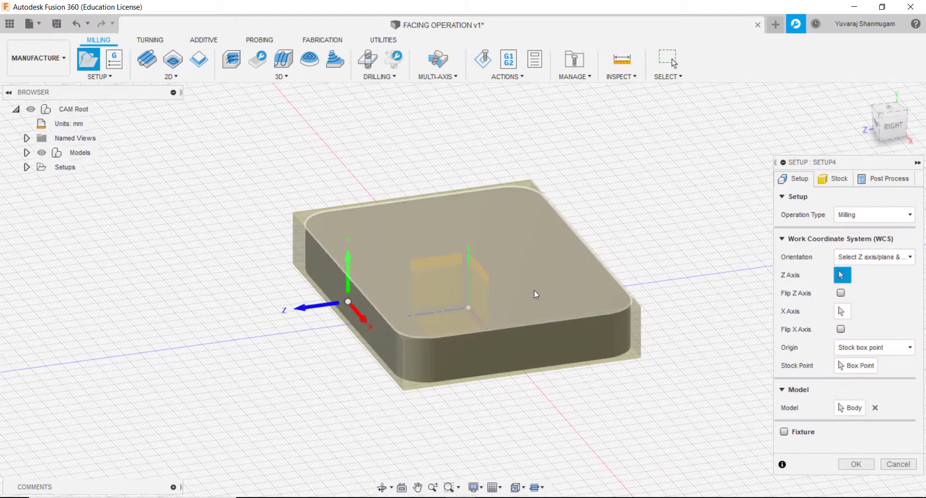
click(533, 290)
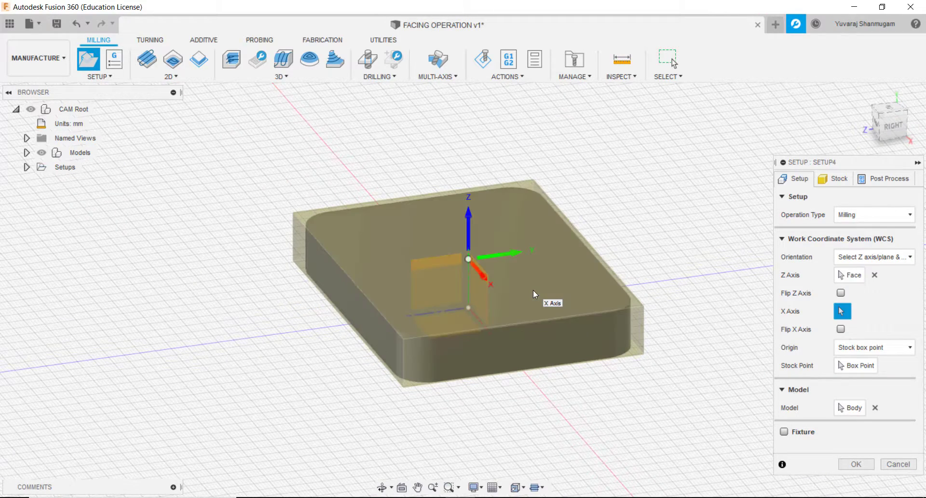
shift+middle_drag(526, 301, 553, 306)
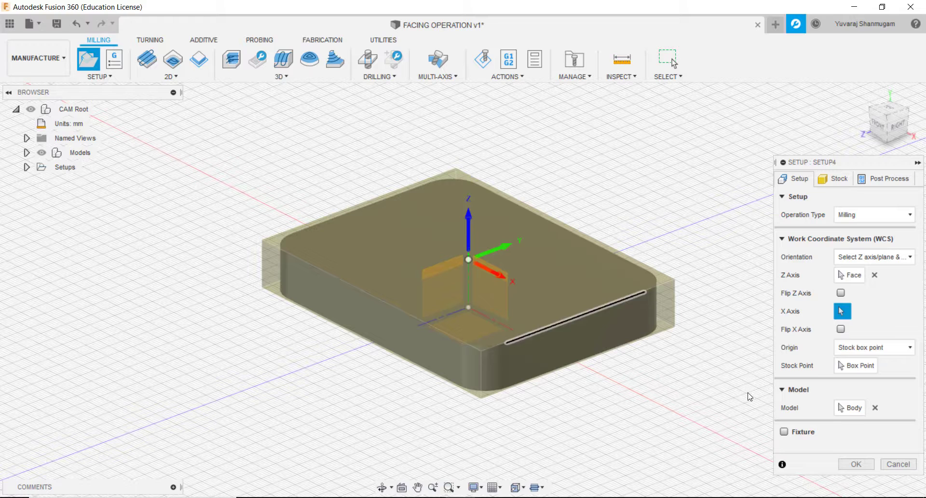
click(857, 366)
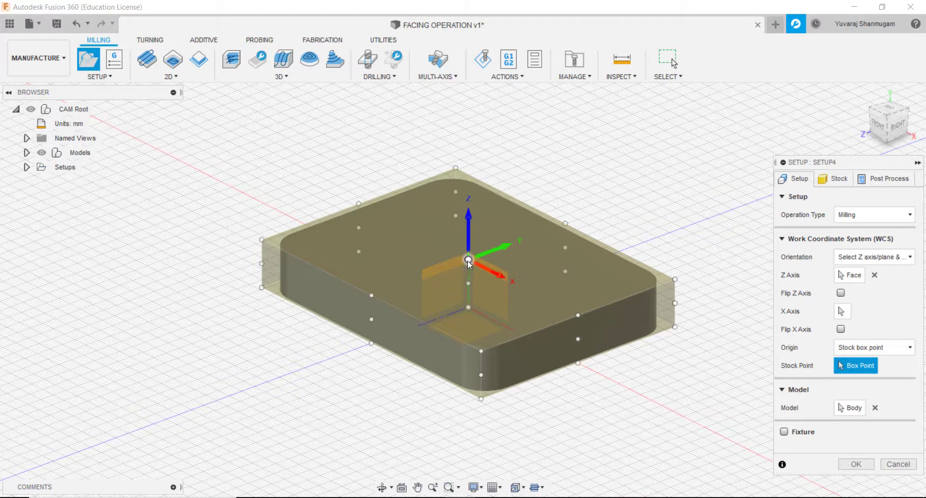
Step: Confirm the setup as Setup4 and dismiss a trial Face operation
click(856, 464)
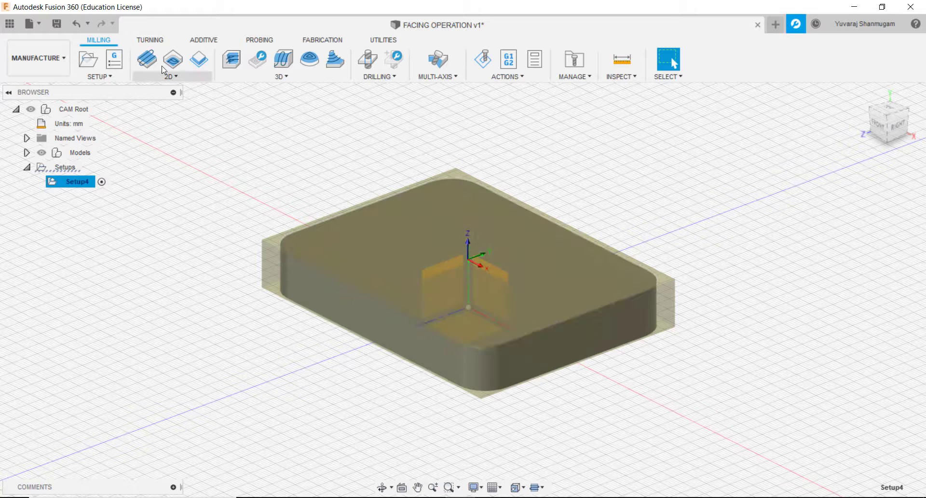
click(147, 60)
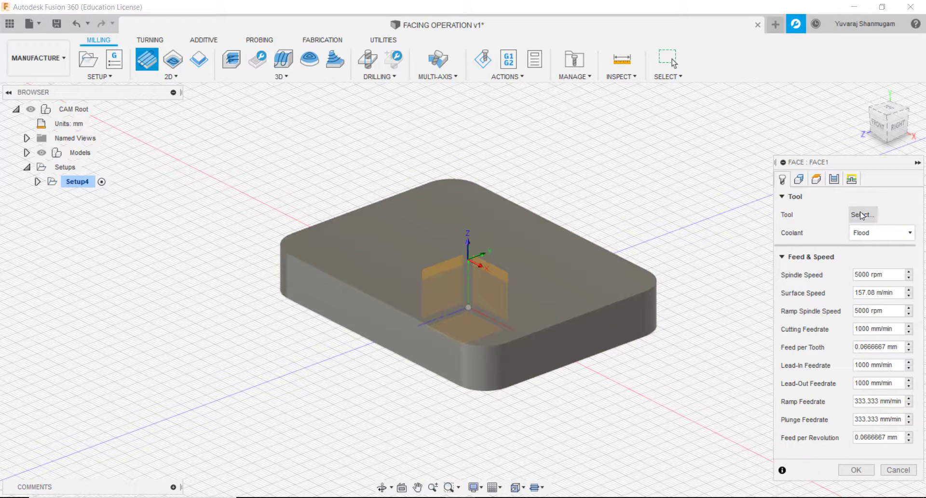
click(898, 470)
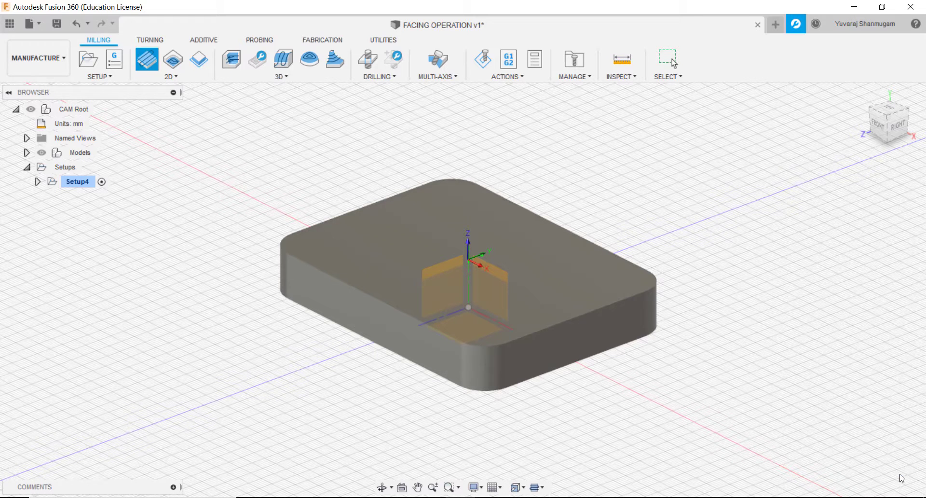
Step: Browse the Tutorial - Metric tool library, previewing several tools including the 8 mm bull nose
click(580, 63)
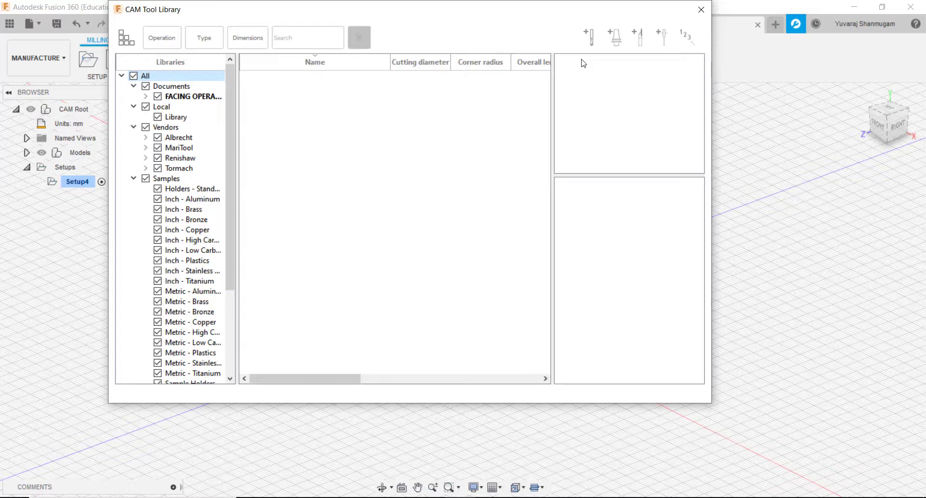
scroll(197, 270, down, 5)
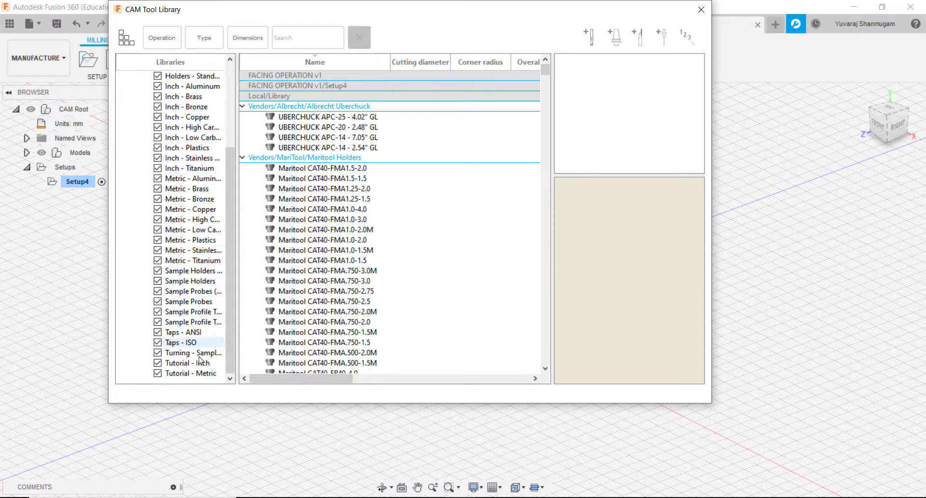
click(201, 374)
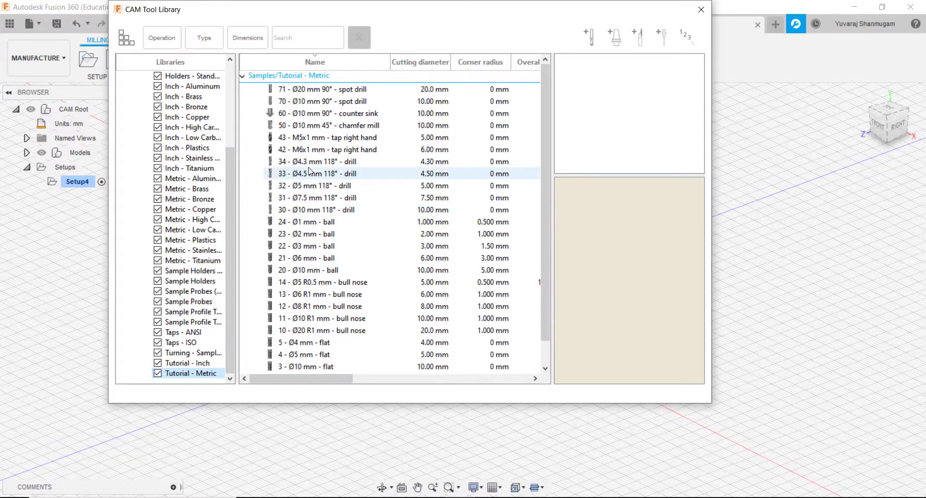
click(330, 161)
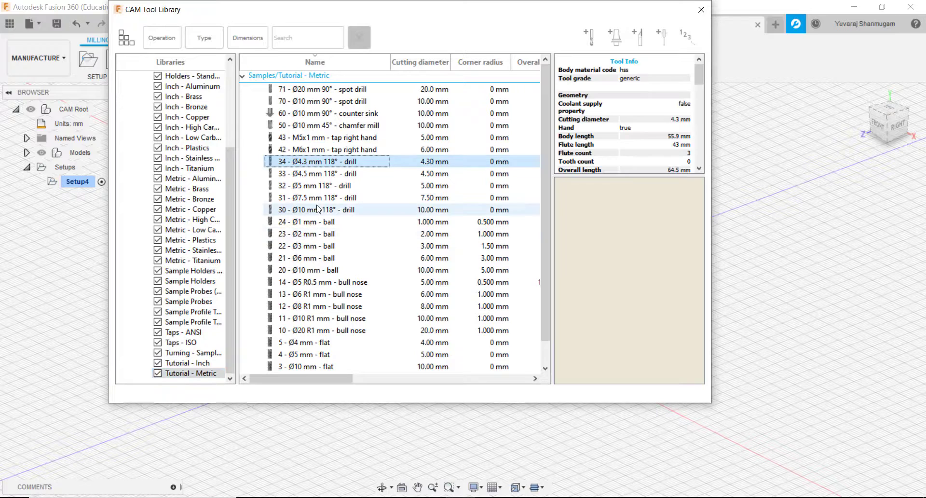
click(319, 210)
click(309, 342)
click(323, 307)
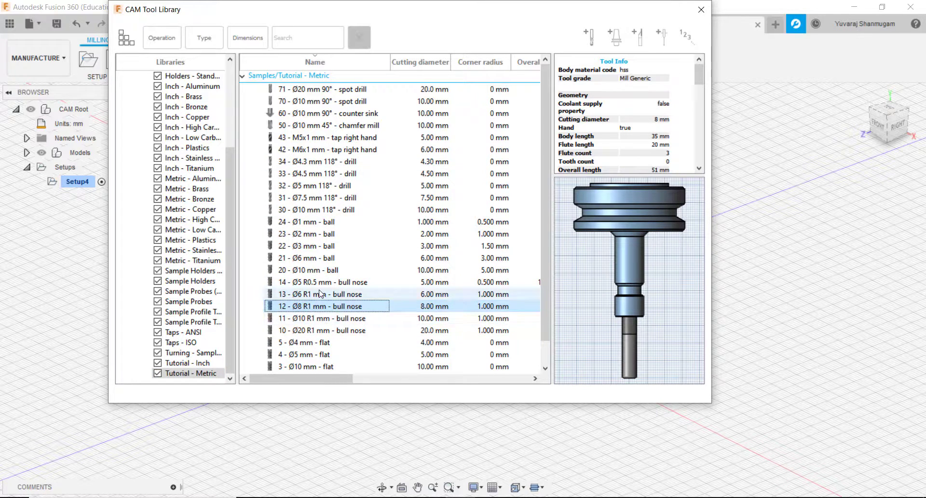
Step: Copy the Ø5 R0.5 mm bull-nose tool and close the library
click(319, 294)
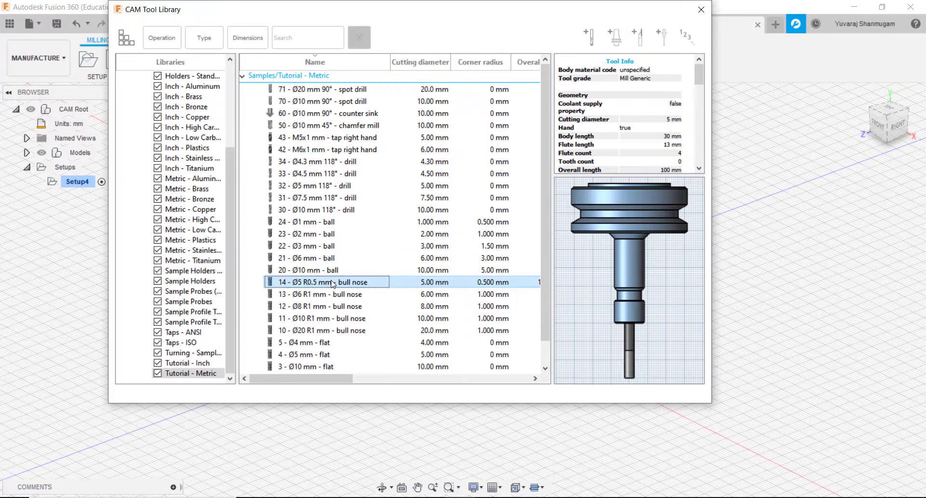
right_click(365, 286)
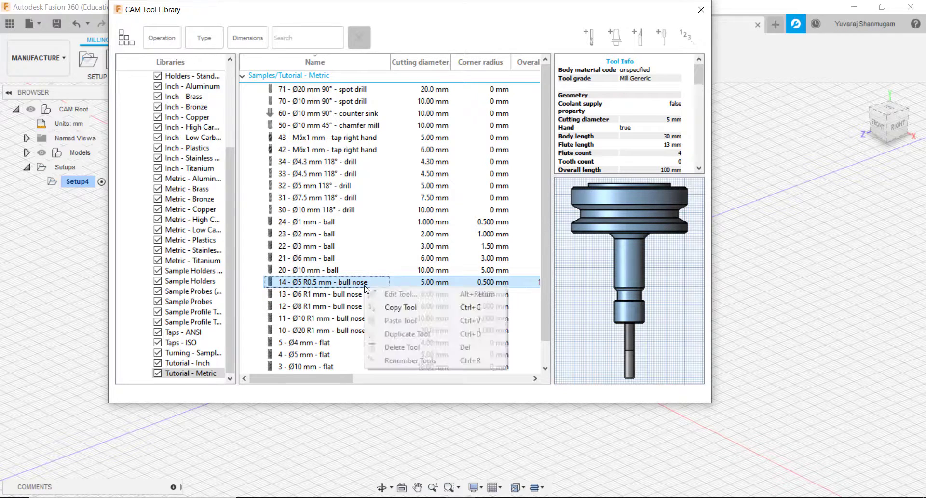
click(389, 310)
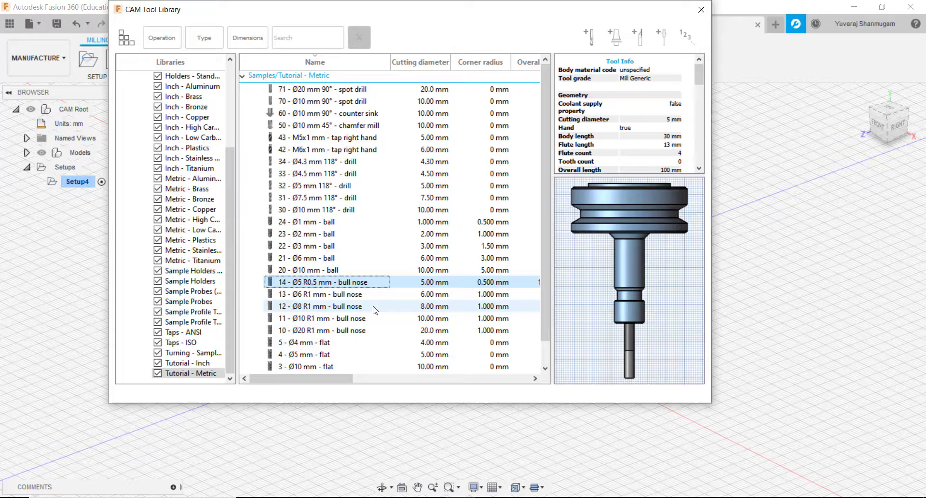
click(705, 8)
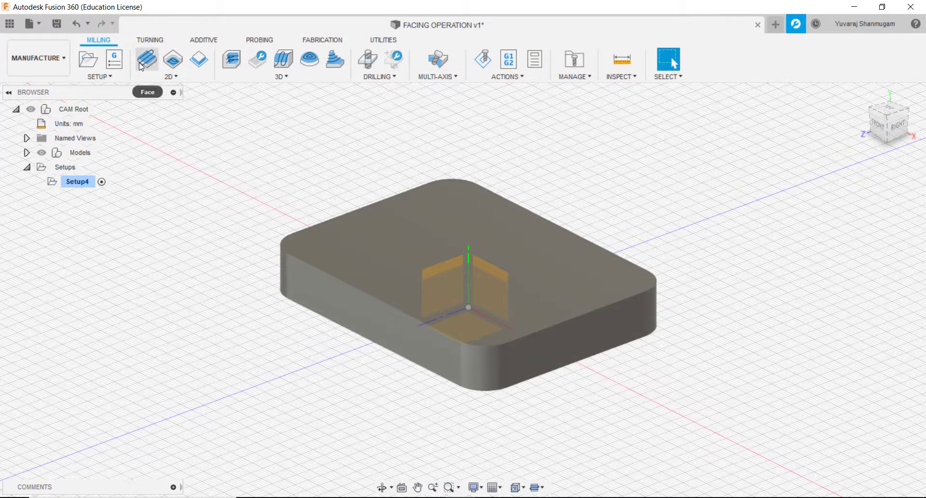
Step: Start a Face toolpath using the copied 14 - Ø5 R0.5 mm bull-nose tool
click(146, 58)
click(865, 216)
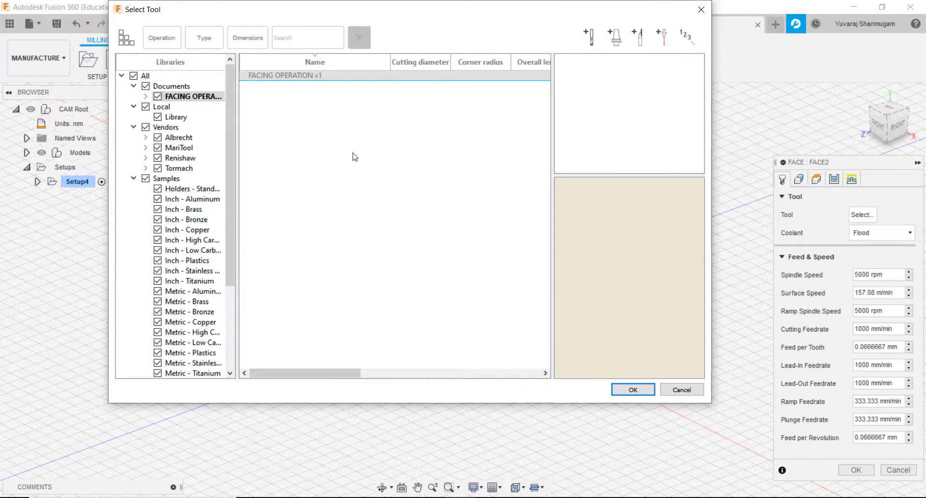
click(357, 89)
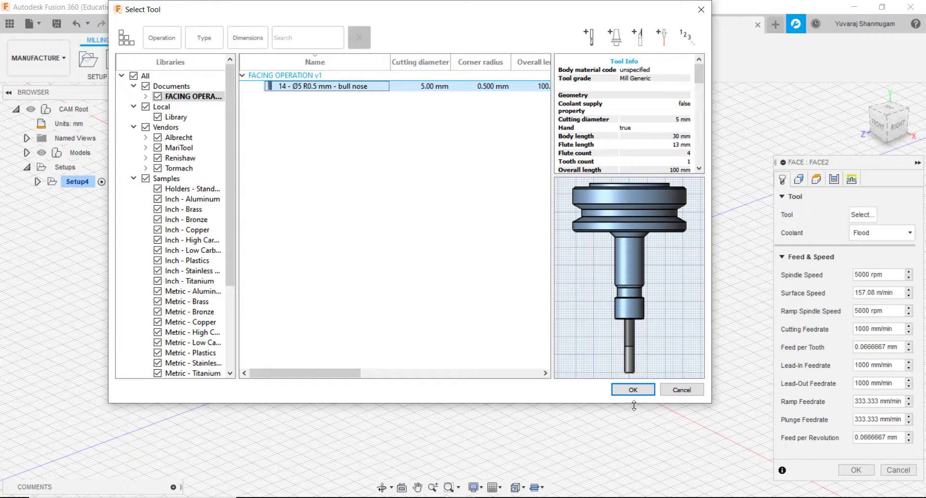
click(642, 389)
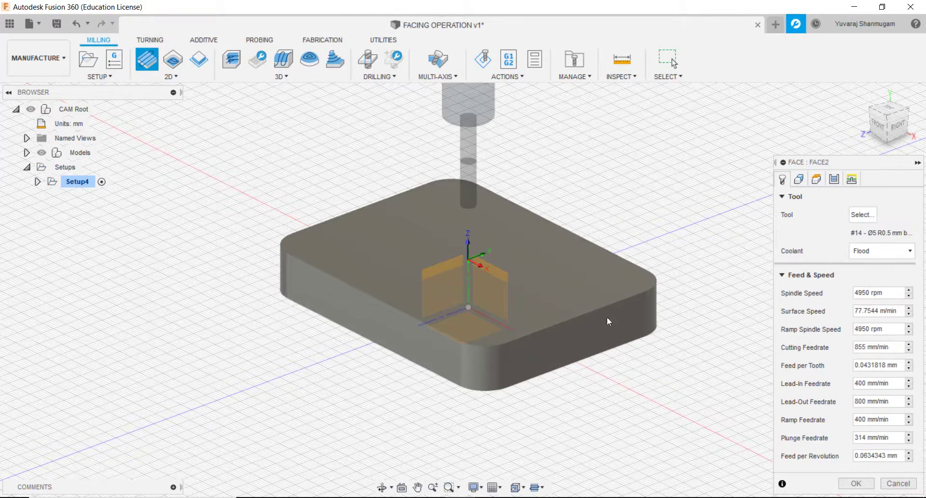
mouse_move(525, 235)
shift+middle_down()
mouse_move(541, 196)
mouse_move(550, 252)
shift+middle_up()
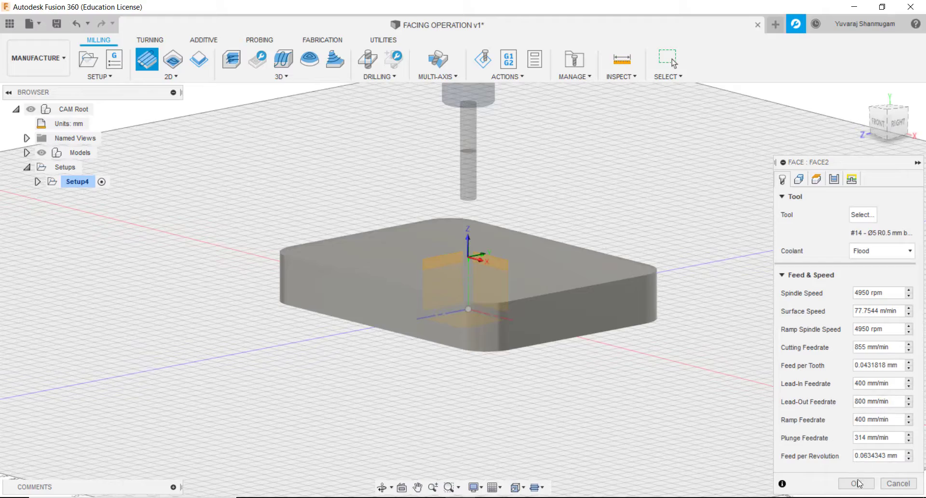
Step: Create the Face2 toolpath, inspect its passes from several angles, and launch the simulation
click(858, 483)
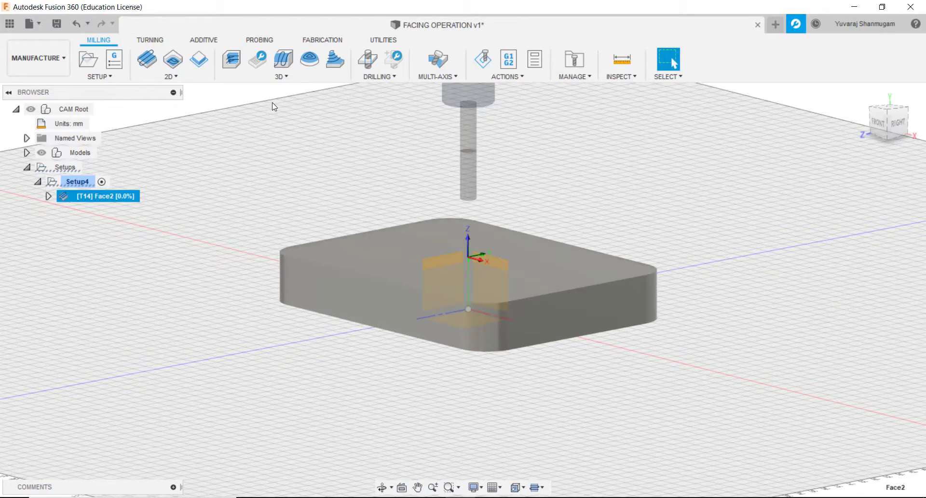
mouse_move(558, 217)
shift+middle_down()
mouse_move(501, 206)
mouse_move(552, 209)
shift+middle_up()
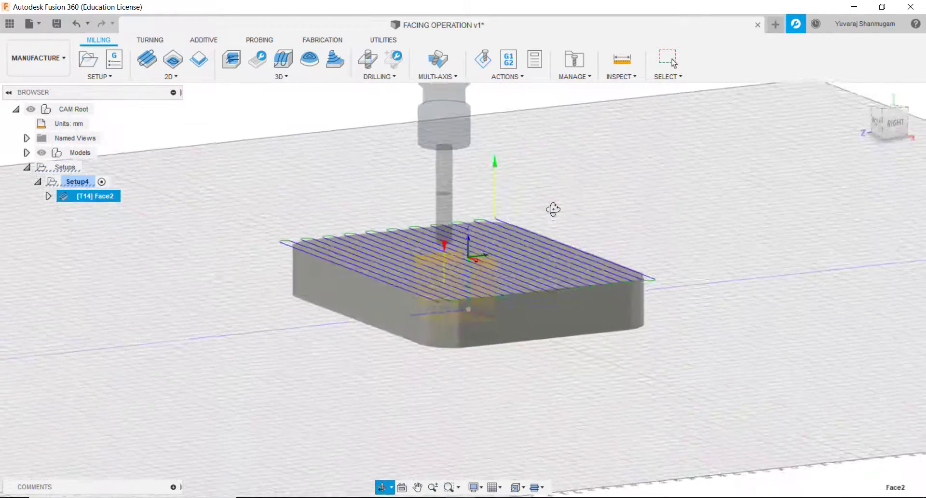
scroll(439, 321, up, 2)
scroll(450, 321, up, 3)
scroll(457, 310, down, 3)
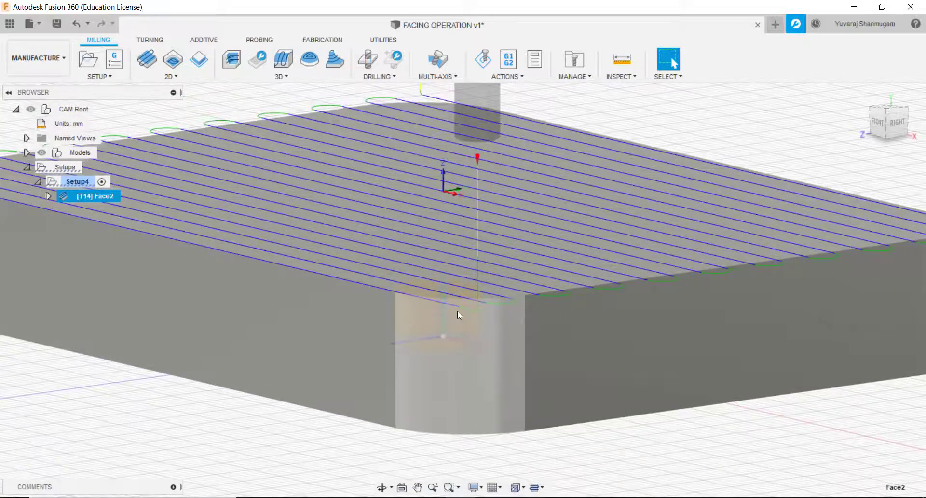
scroll(457, 310, down, 2)
scroll(571, 253, down, 1)
shift+middle_drag(570, 254, 404, 304)
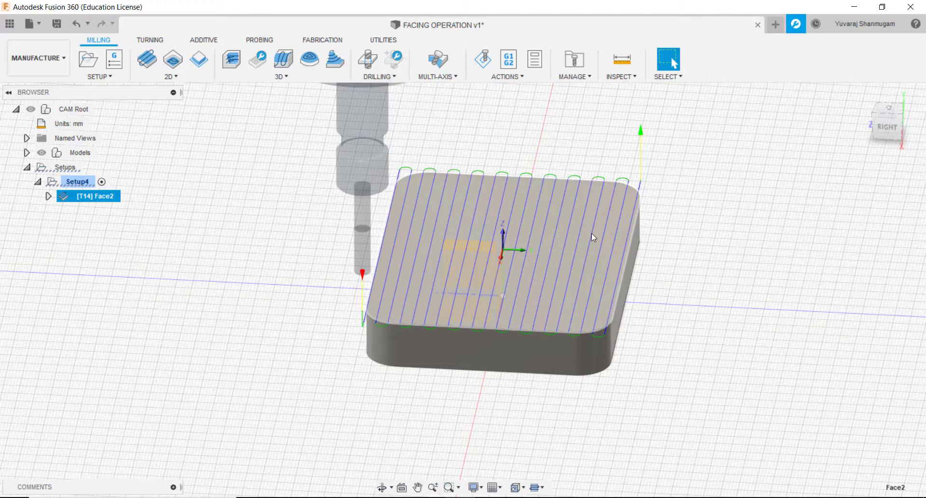
mouse_move(515, 286)
shift+middle_down()
mouse_move(556, 228)
mouse_move(521, 207)
shift+middle_up()
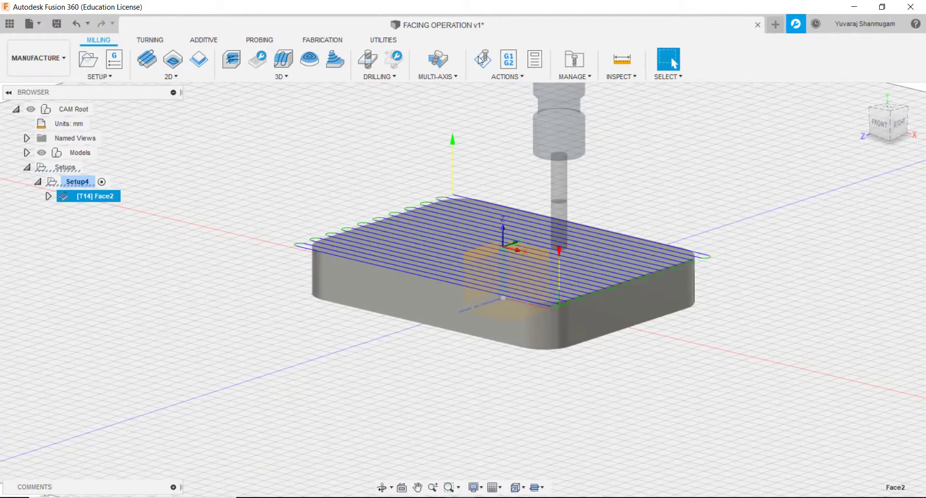
click(484, 60)
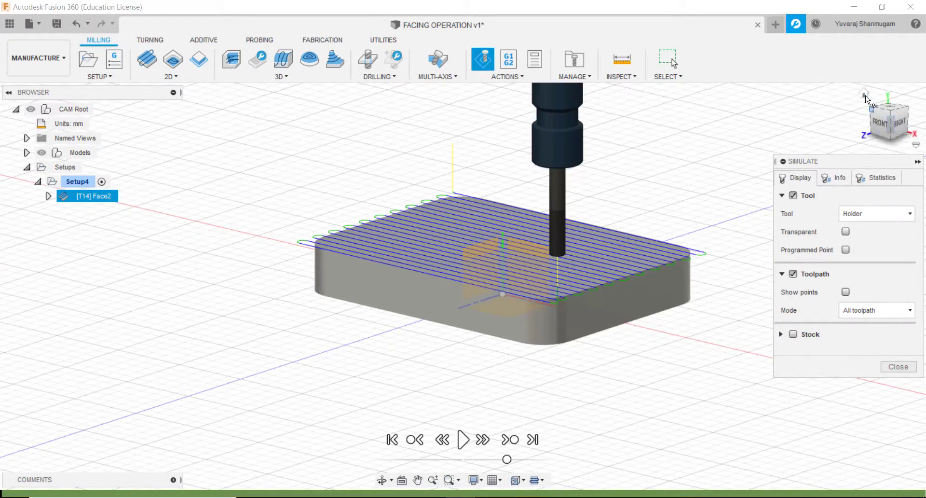
Step: Return to the home isometric view and show the stock material in the facing simulation
click(865, 96)
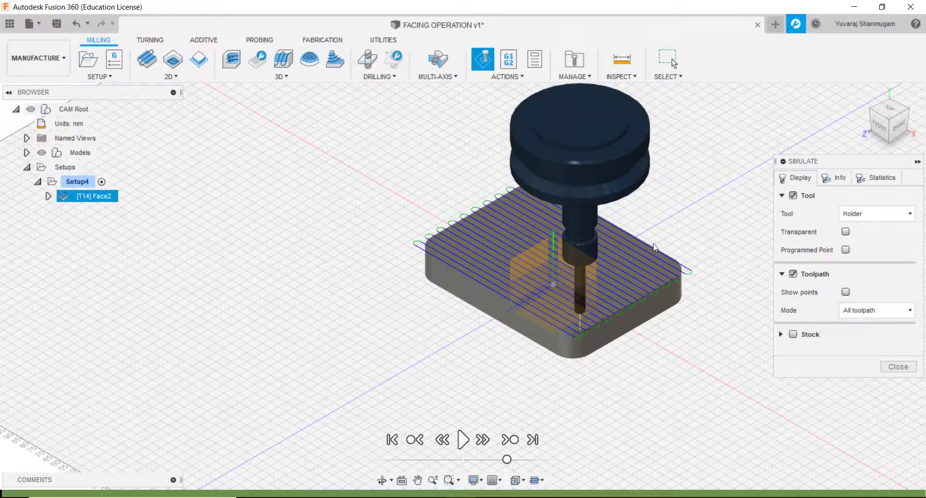
scroll(745, 264, up, 1)
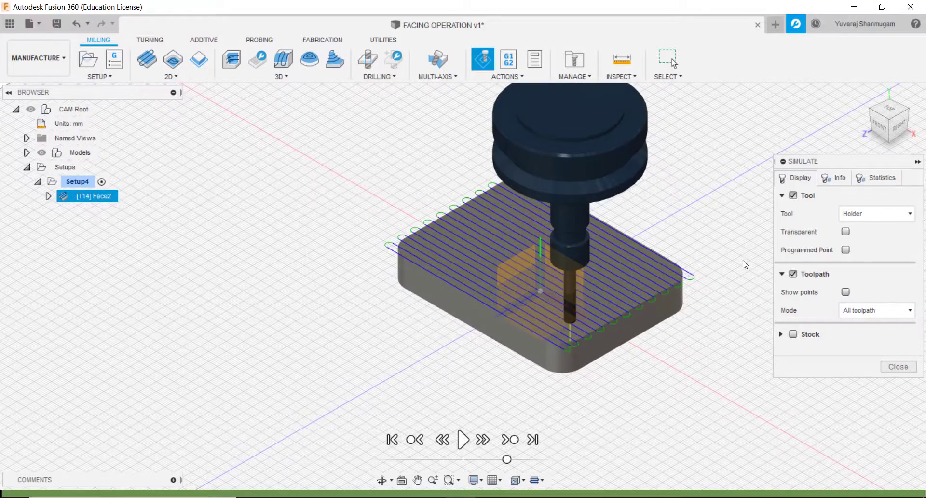
click(794, 334)
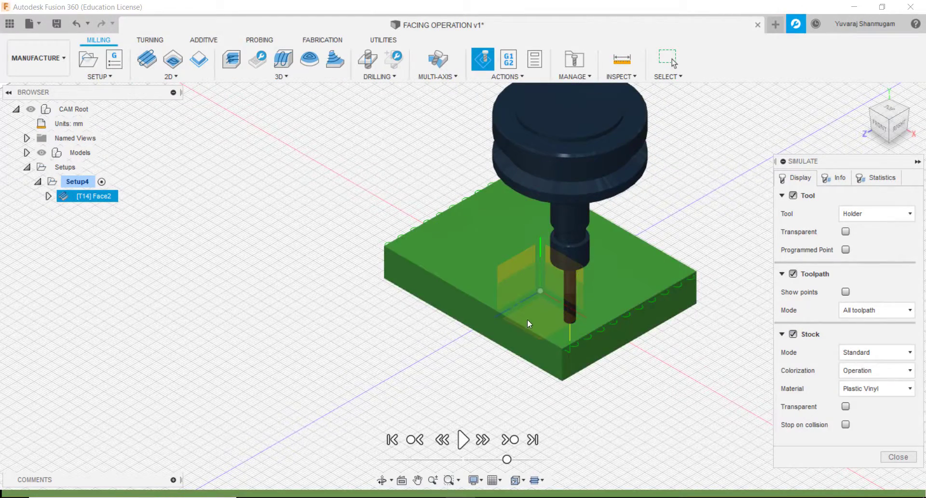
scroll(527, 319, up, 2)
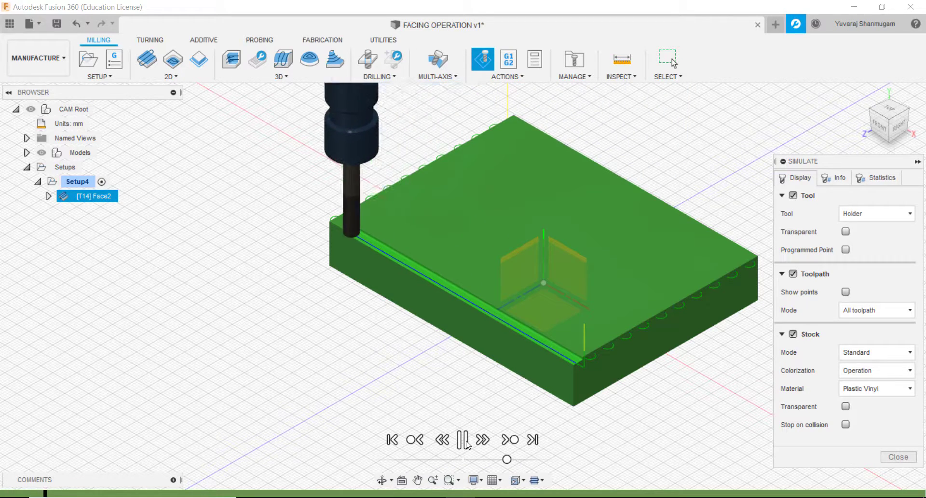
Step: Slow the simulation playback and zoom in and out to watch the facing passes
drag(506, 460, 500, 460)
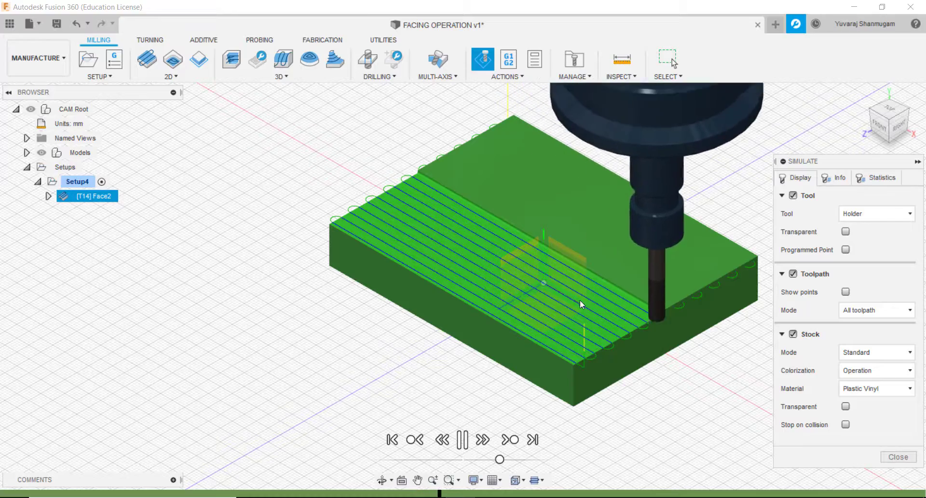
scroll(632, 299, up, 2)
scroll(632, 299, up, 5)
scroll(612, 305, down, 2)
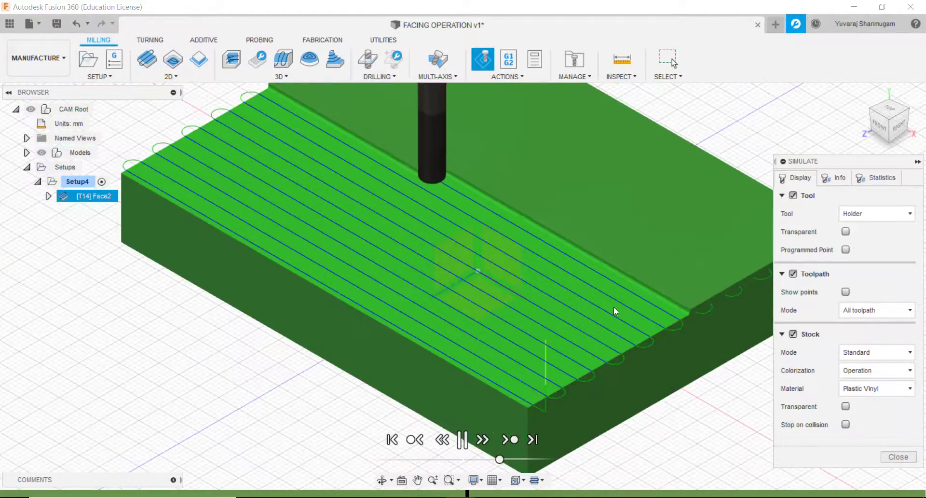
scroll(613, 306, down, 2)
scroll(597, 265, down, 3)
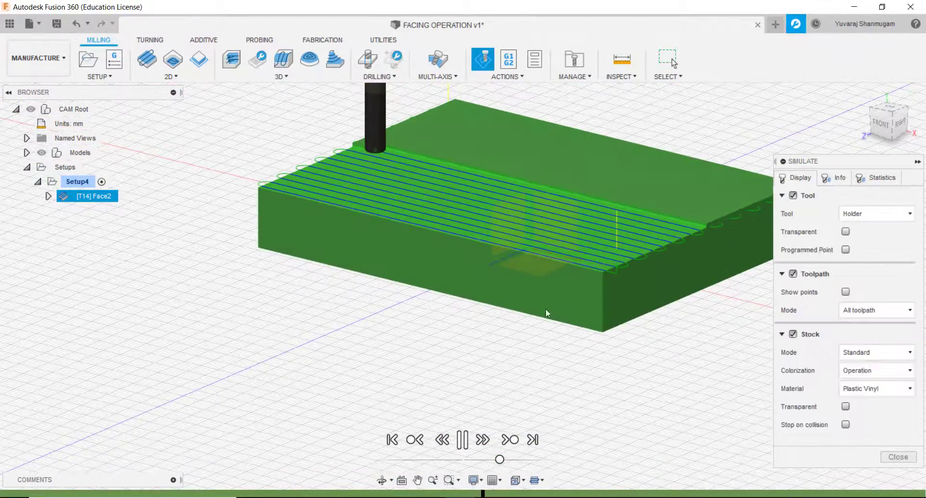
scroll(521, 340, down, 2)
scroll(524, 341, down, 2)
scroll(524, 341, up, 2)
scroll(678, 256, up, 3)
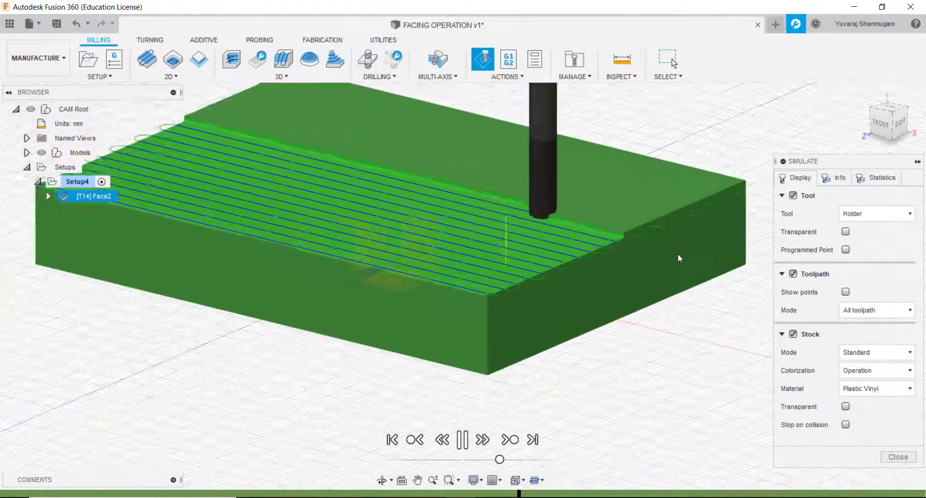
scroll(678, 258, up, 2)
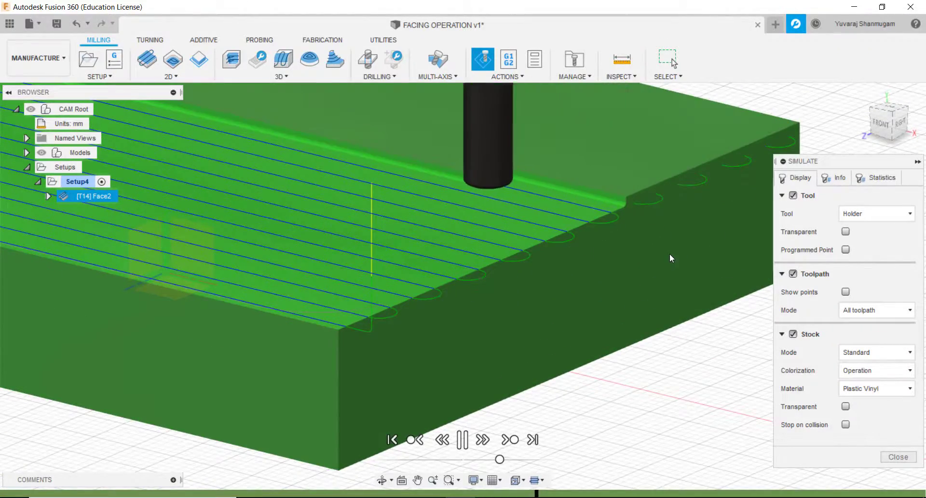
scroll(597, 296, down, 2)
Step: Orbit round to the right side of the stock to follow the ongoing cut
mouse_move(597, 297)
shift+middle_down()
mouse_move(573, 301)
mouse_move(647, 345)
mouse_move(580, 332)
mouse_move(558, 293)
shift+middle_up()
scroll(558, 294, up, 3)
scroll(551, 289, up, 3)
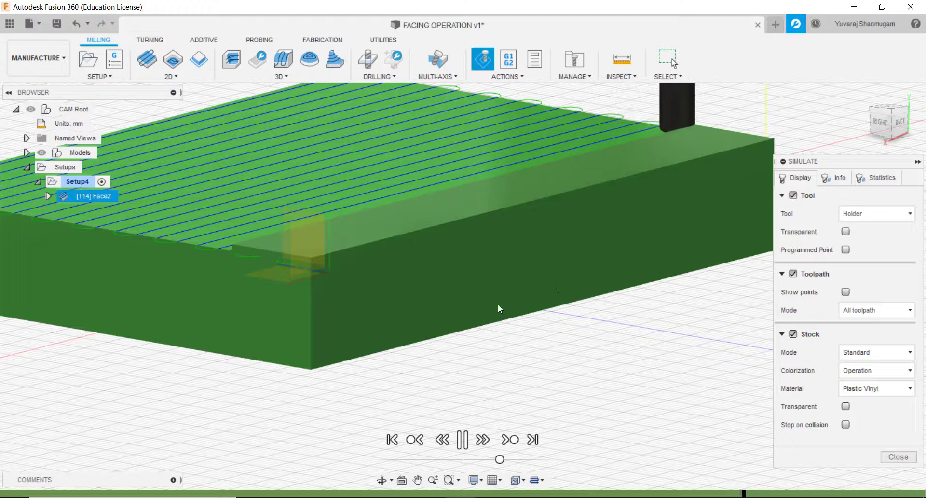
Step: Readjust the simulation speed slider and zoom while the facing cut runs to completion
mouse_move(500, 459)
mouse_down()
mouse_move(492, 460)
mouse_move(529, 459)
mouse_up()
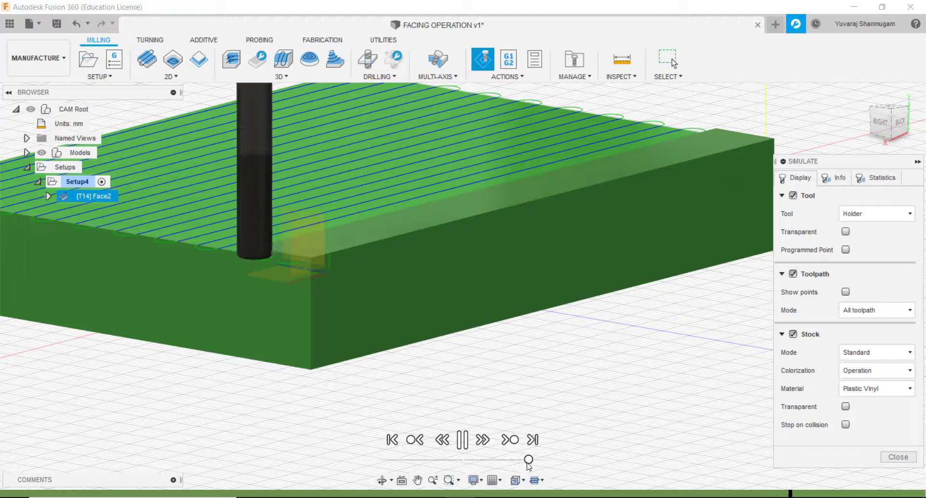
drag(529, 461, 521, 461)
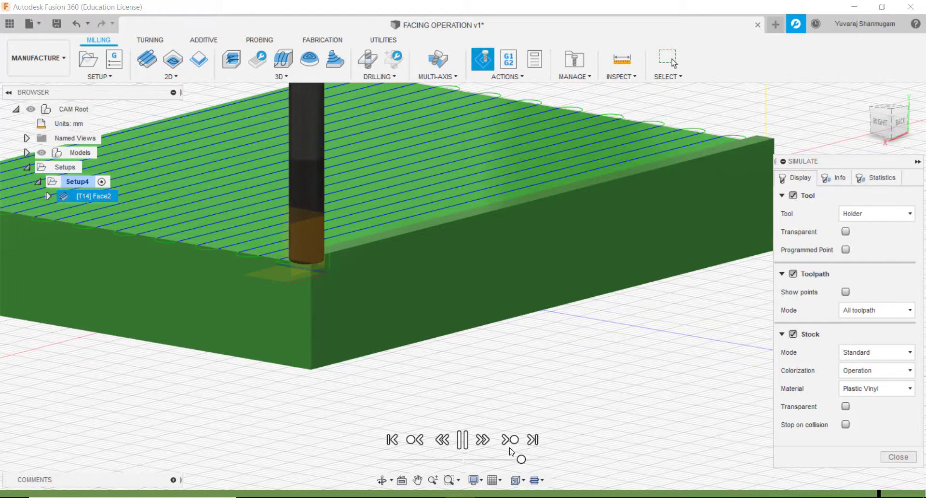
scroll(512, 451, down, 3)
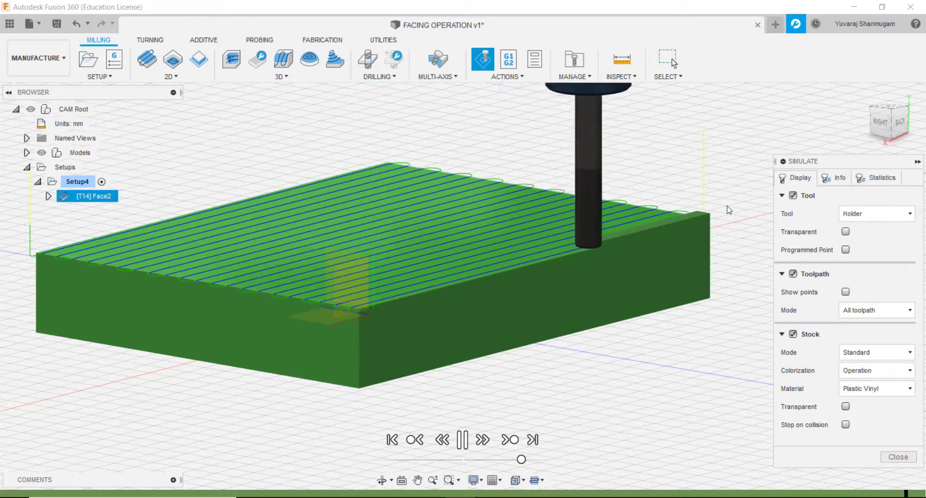
scroll(729, 209, up, 5)
scroll(682, 270, down, 2)
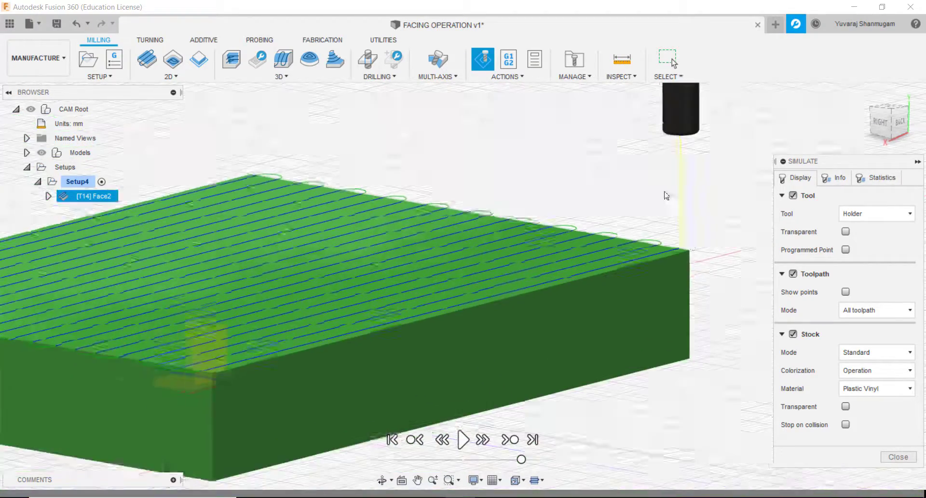
scroll(718, 229, down, 2)
scroll(718, 229, down, 1)
scroll(378, 340, down, 2)
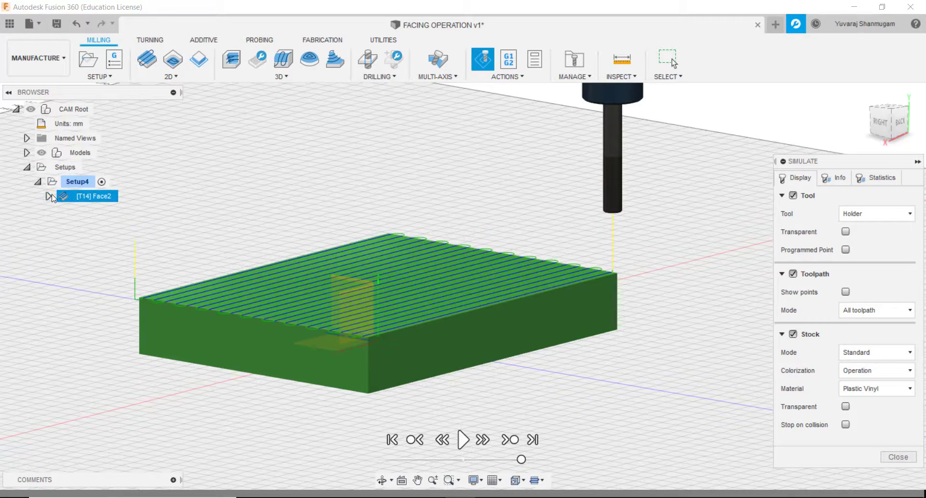
Step: Orbit to a front-right view to review the fully faced stock top
mouse_move(340, 295)
shift+middle_down()
mouse_move(441, 292)
mouse_move(433, 293)
shift+middle_up()
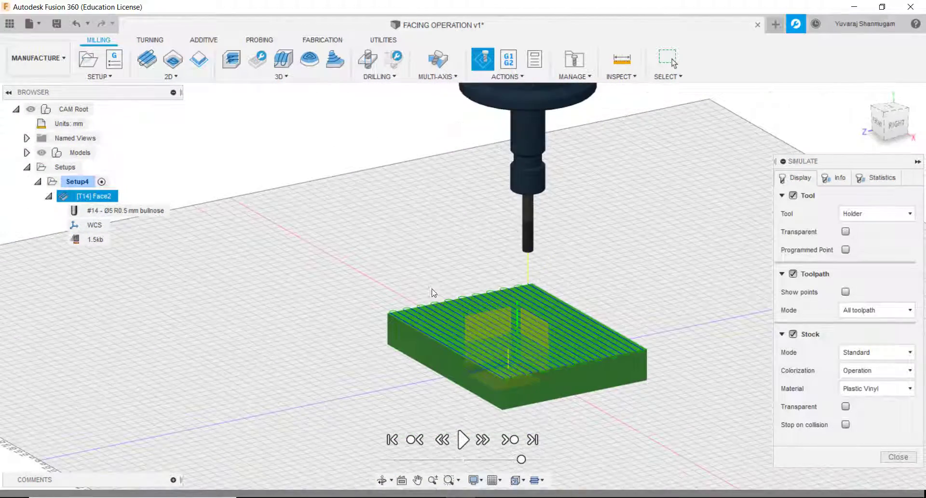
scroll(515, 329, up, 2)
scroll(505, 337, up, 3)
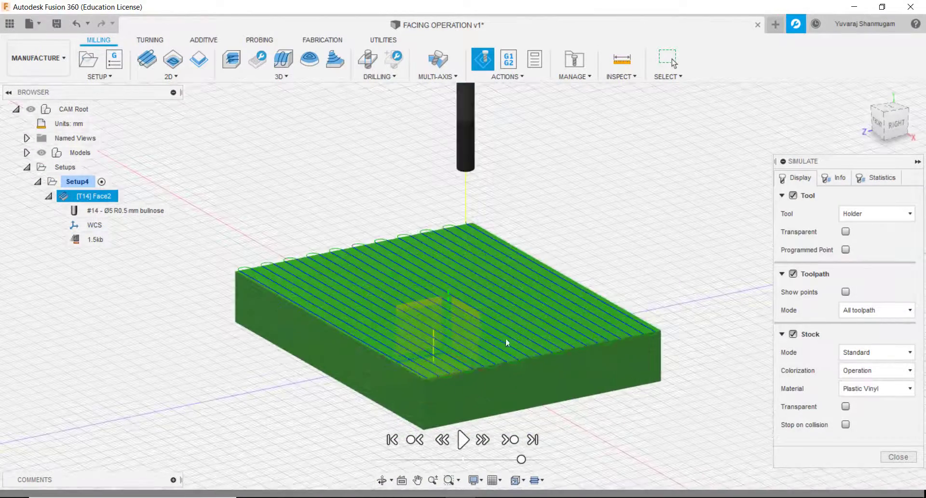